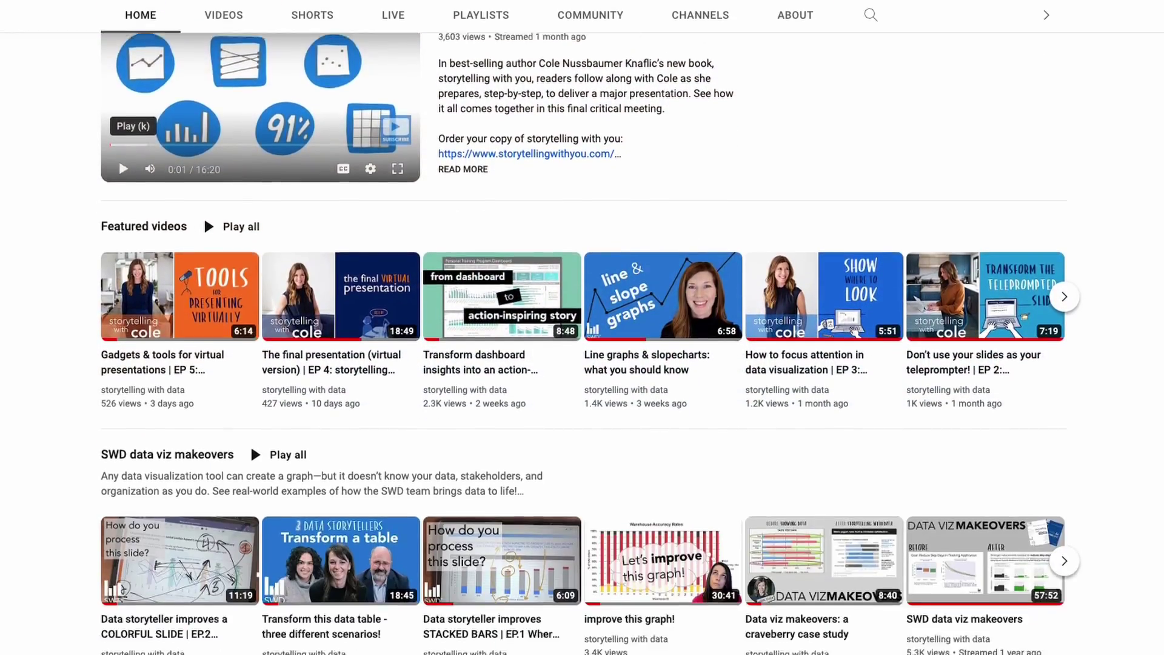
scroll(582, 344, "down", 11)
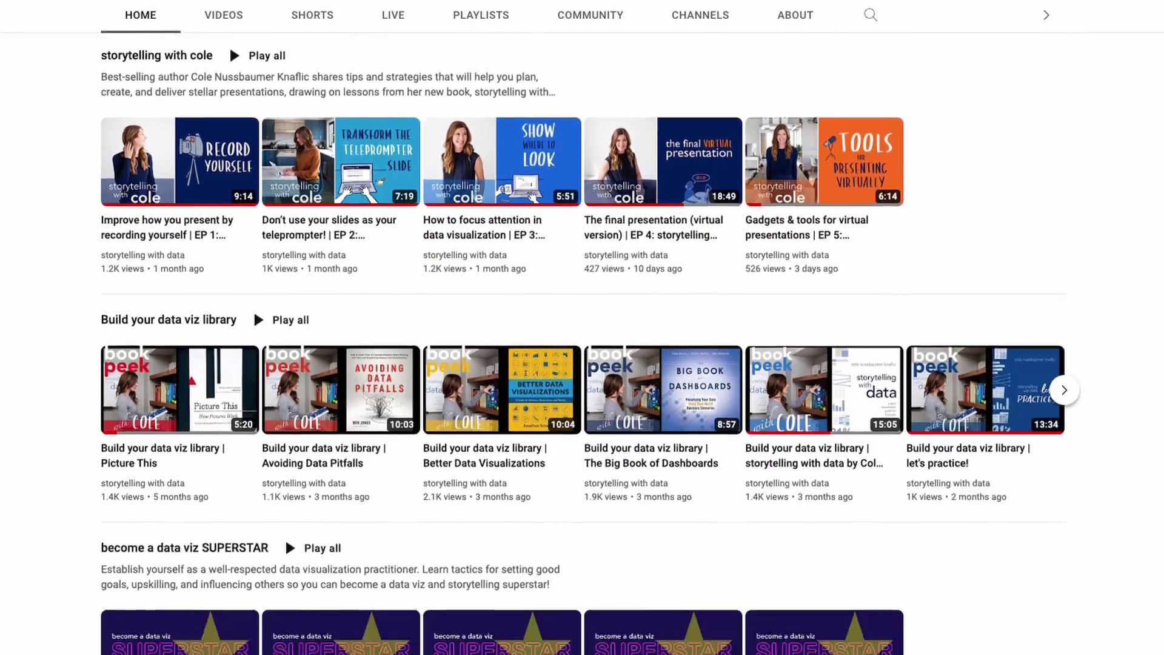
scroll(582, 344, "down", 8)
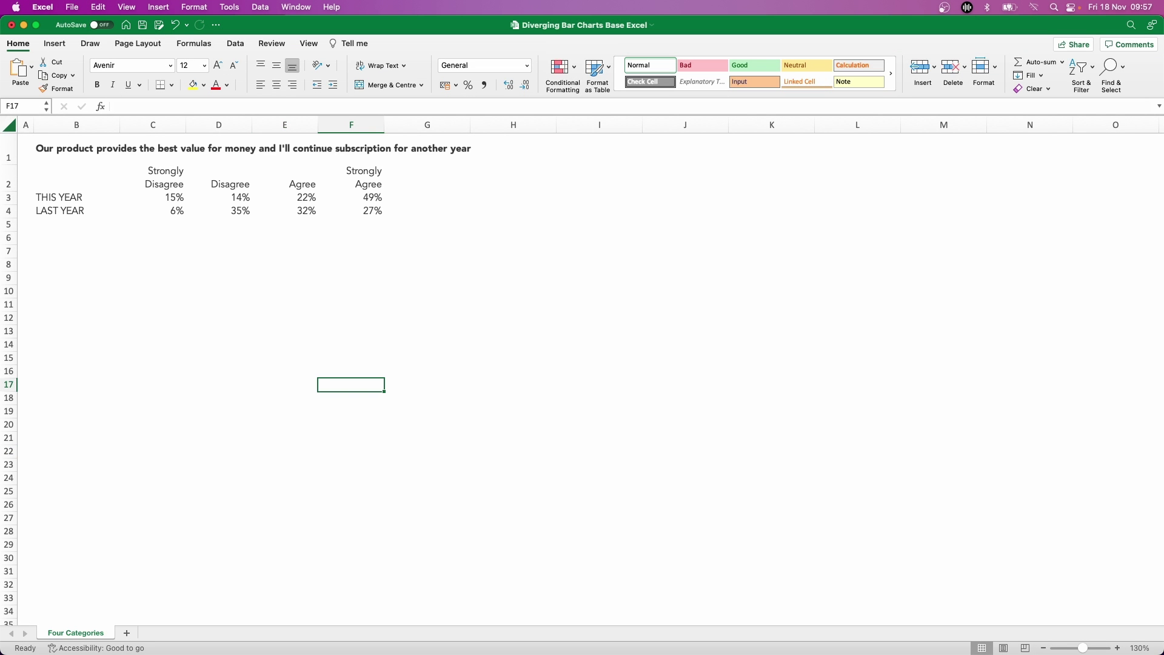
Step: Insert a 2-D stacked bar chart from the survey table in B2:F4
left_click_drag(72, 177, 367, 211)
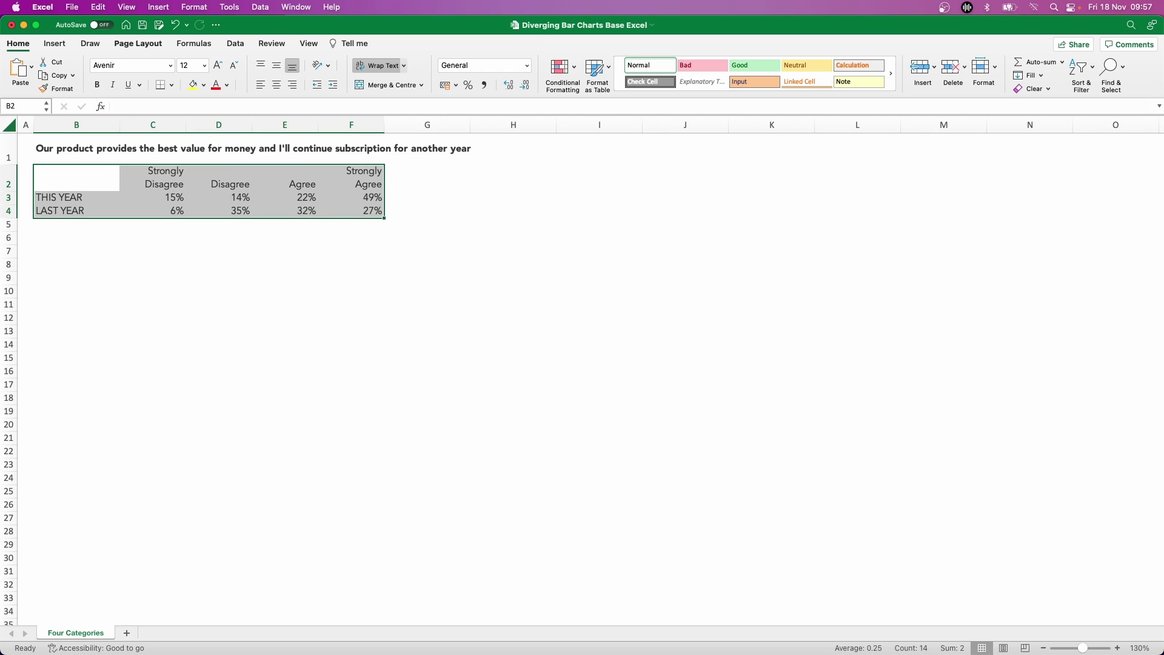
left_click(55, 43)
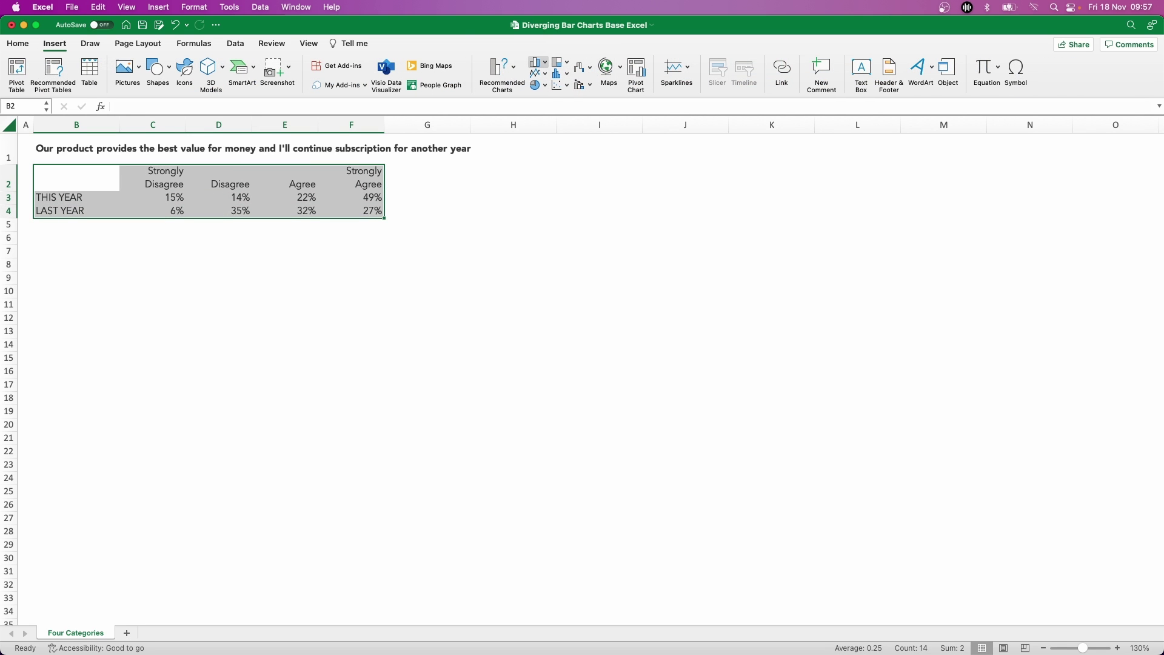
left_click(538, 61)
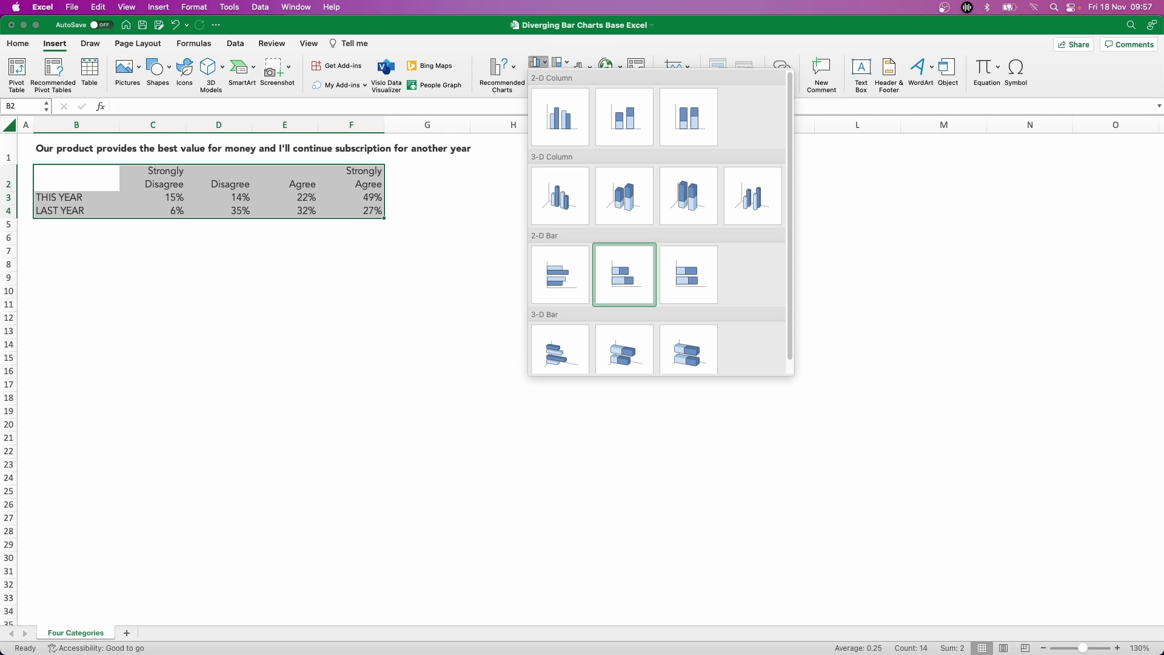
left_click(624, 274)
Step: Place and enlarge the chart below the table, and switch its rows and columns so the years become the categories
left_click_drag(538, 309, 286, 255)
left_click_drag(482, 410, 636, 521)
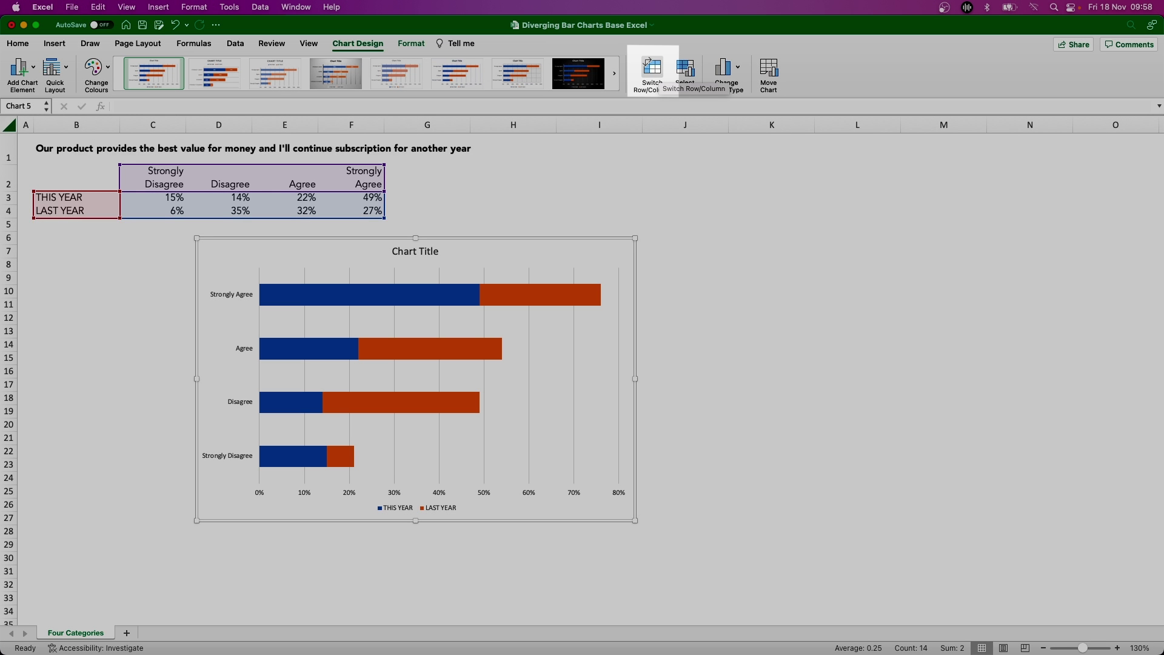
left_click(650, 65)
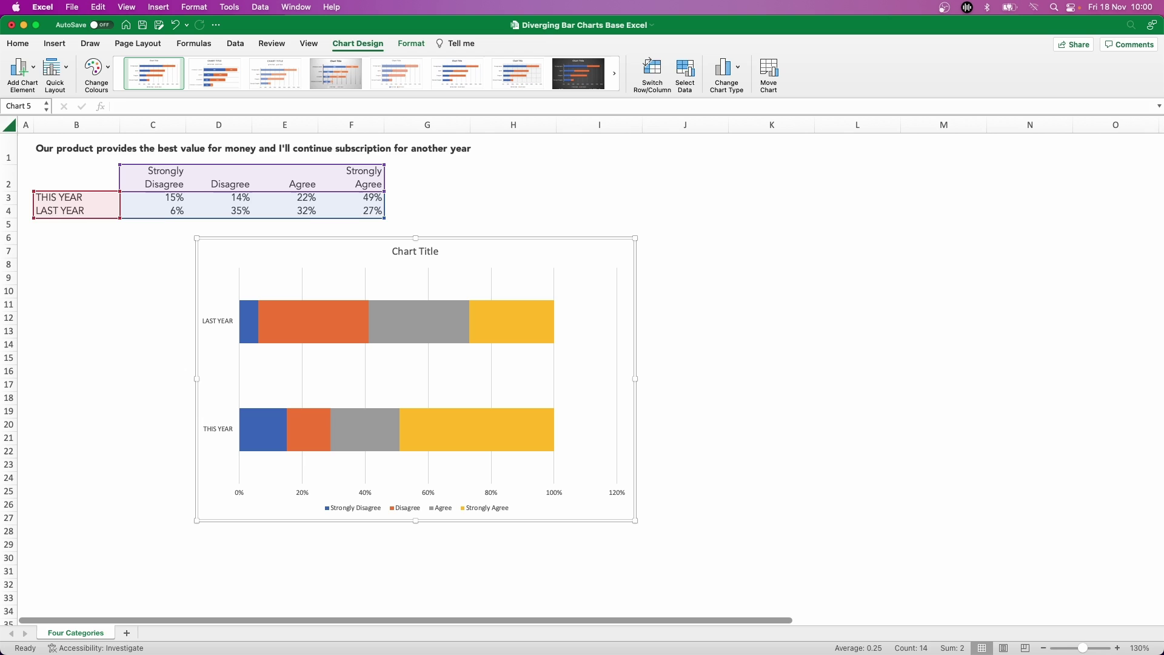
Step: Make the Strongly Disagree values negative: -15% for THIS YEAR and -6% for LAST YEAR
left_click(153, 198)
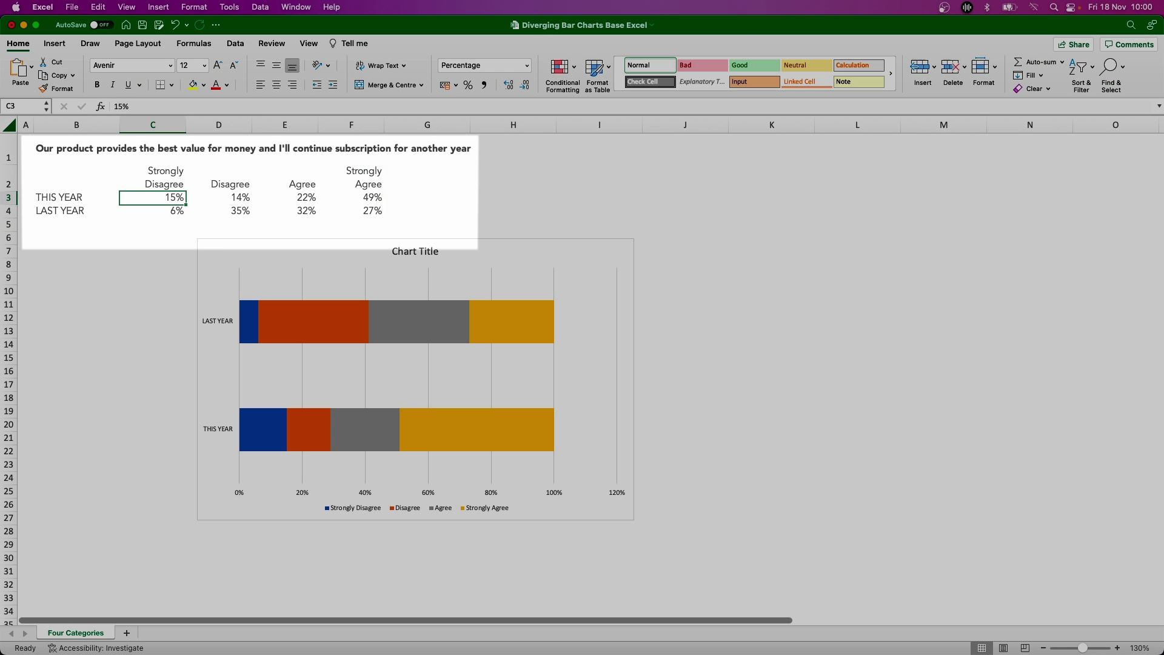
left_click(114, 106)
type("-")
key("Return")
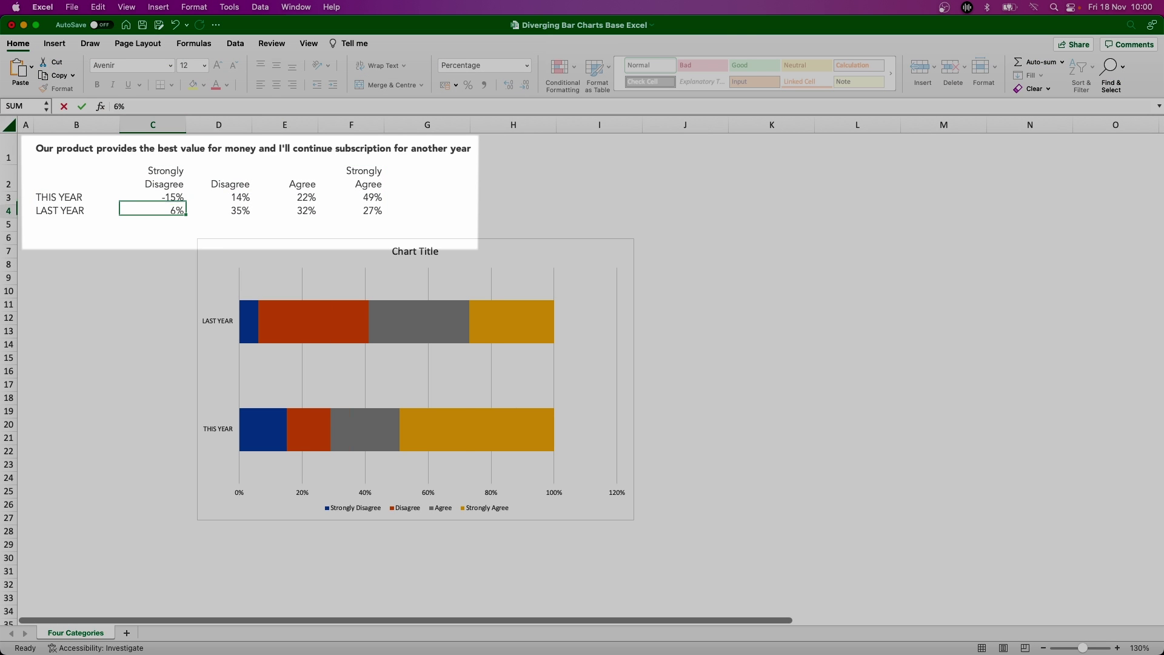
type("-6")
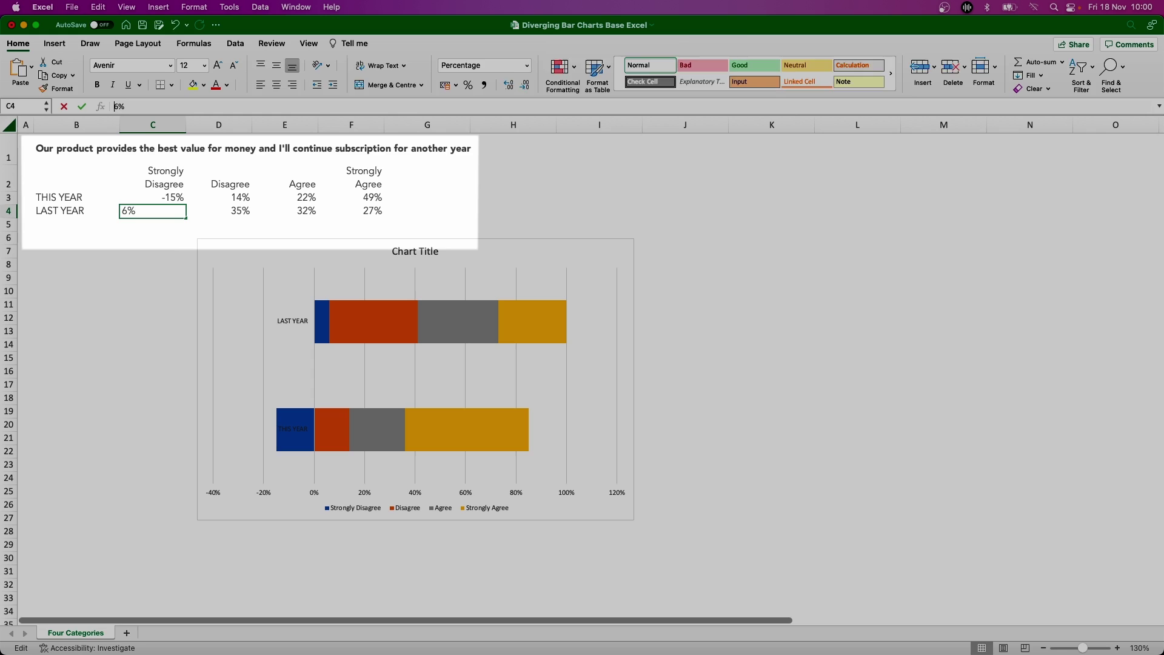
key("Return")
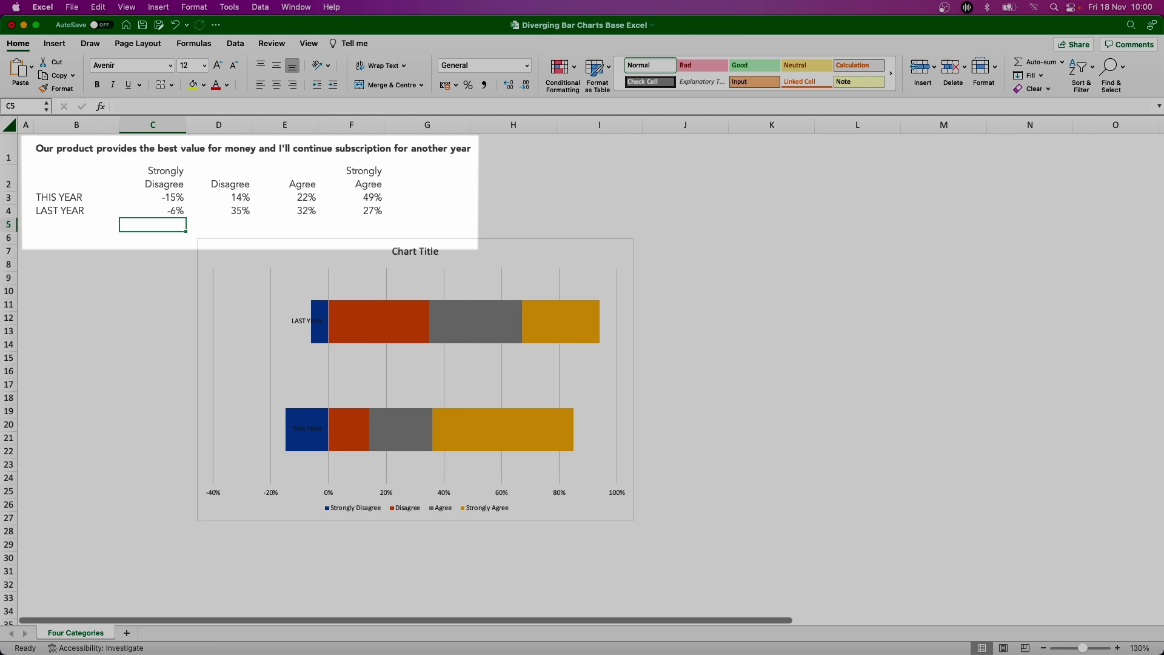
Step: Make the Disagree values negative: -14% for THIS YEAR and -35% for LAST YEAR
left_click(219, 198)
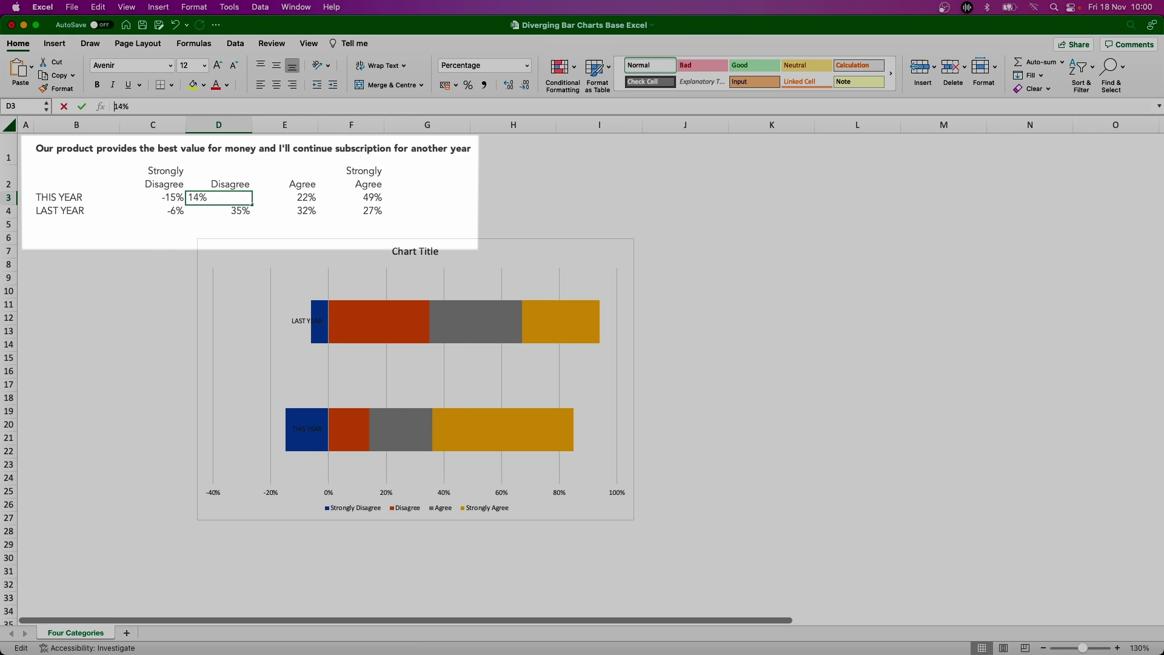
type("-14")
key("Return")
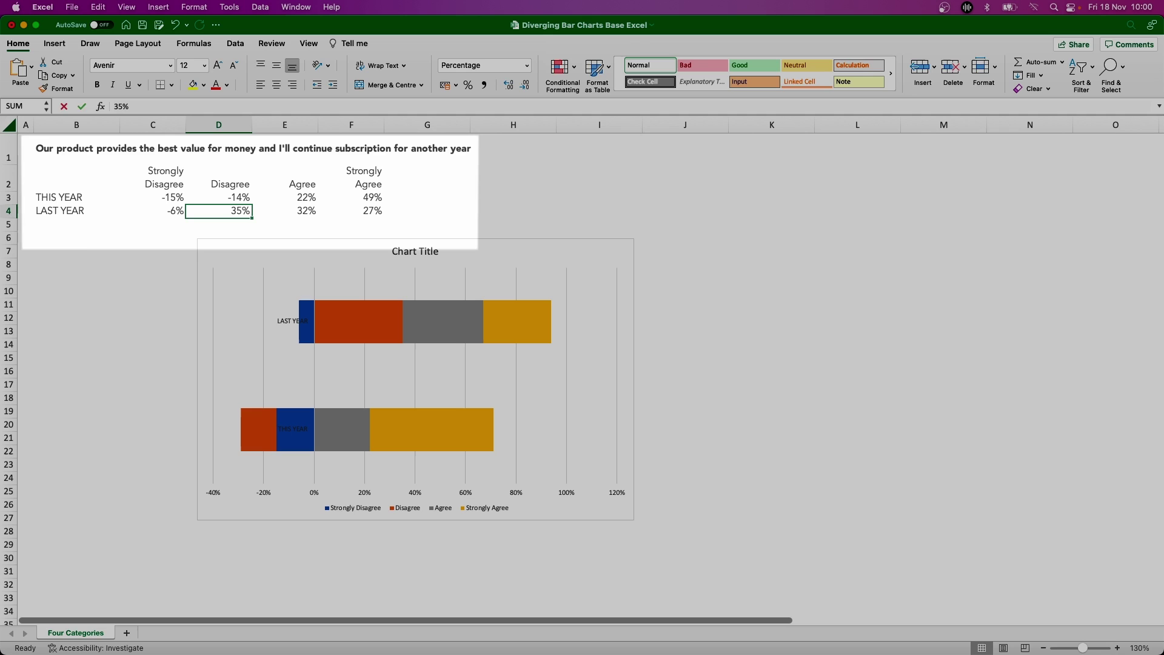
key("F2")
key("Home")
type("-")
key("Return")
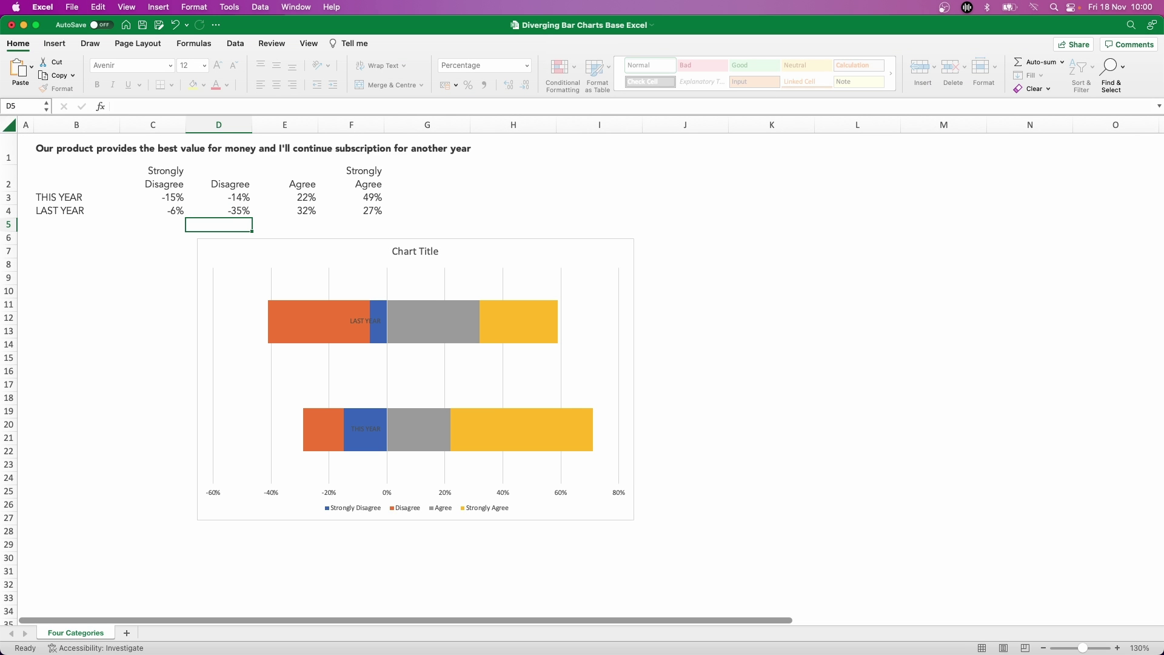
left_click(153, 371)
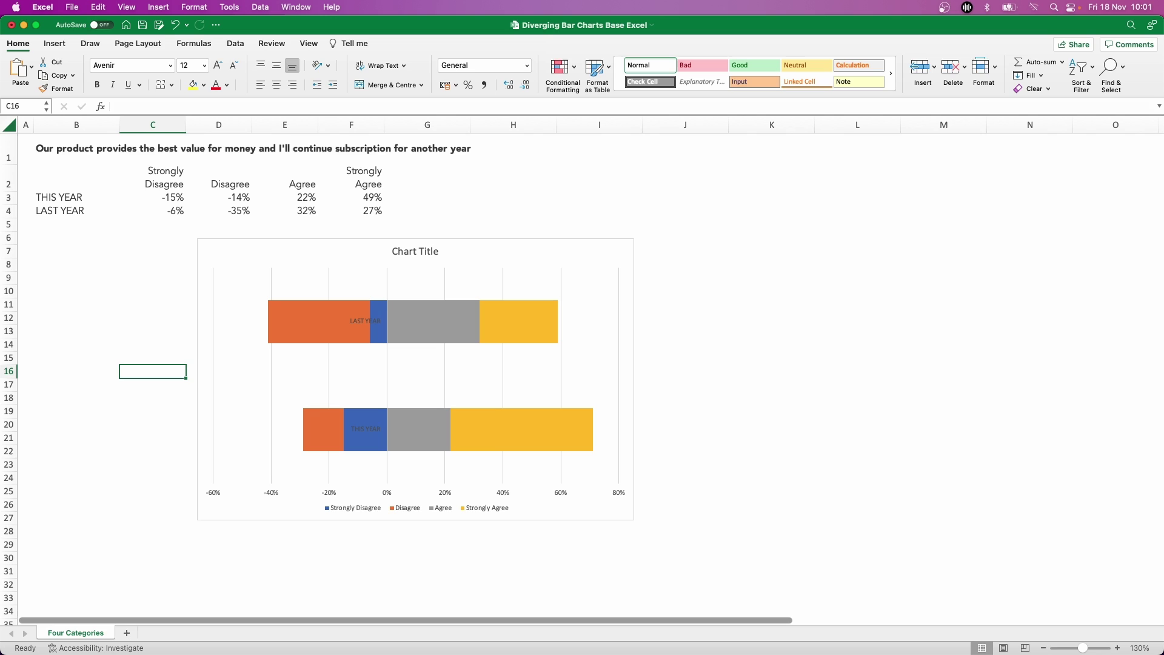
left_click(219, 611)
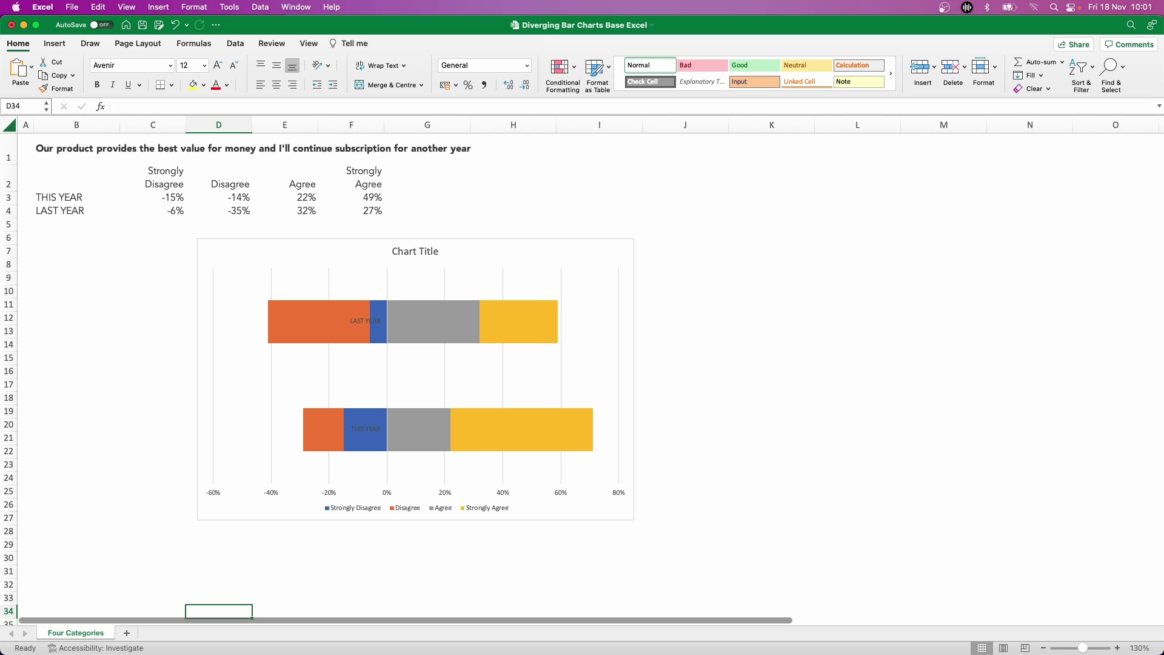
Step: Reorder the chart's data series so that Strongly Disagree comes after Disagree
left_click(417, 376)
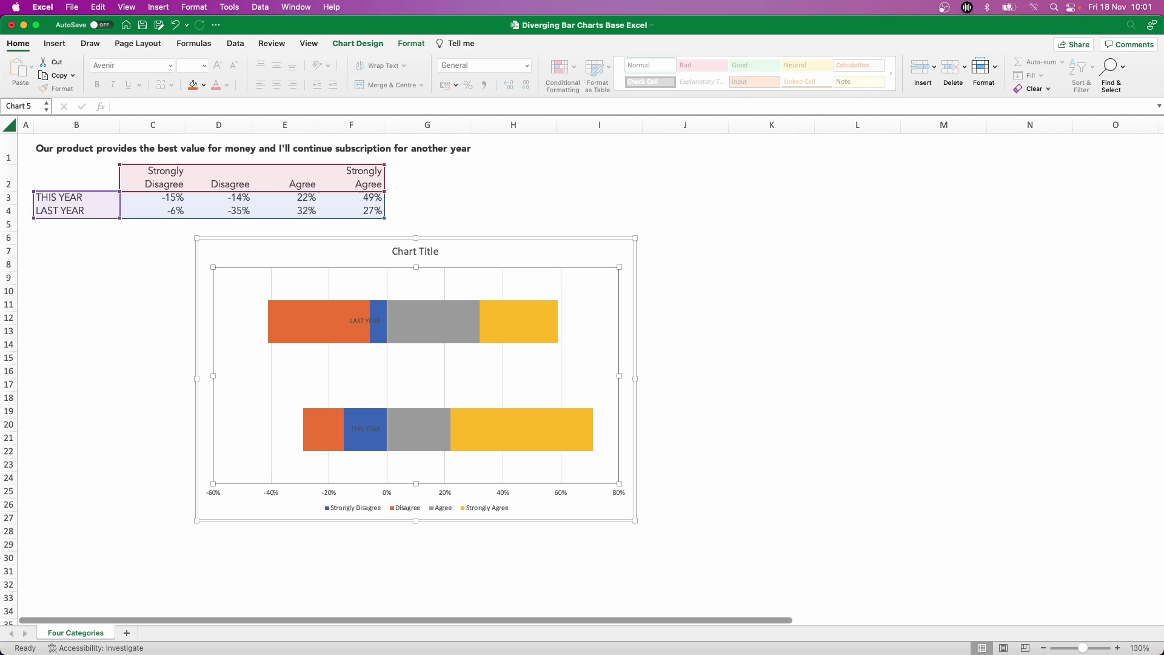
left_click(358, 44)
left_click(685, 74)
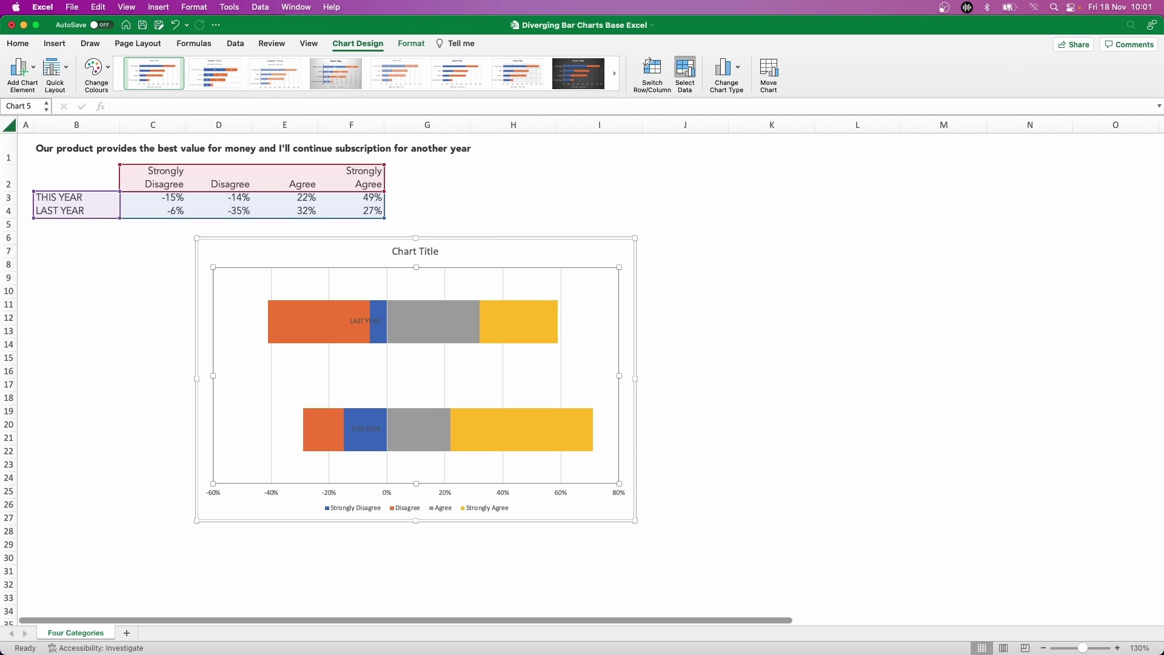
left_click(474, 209)
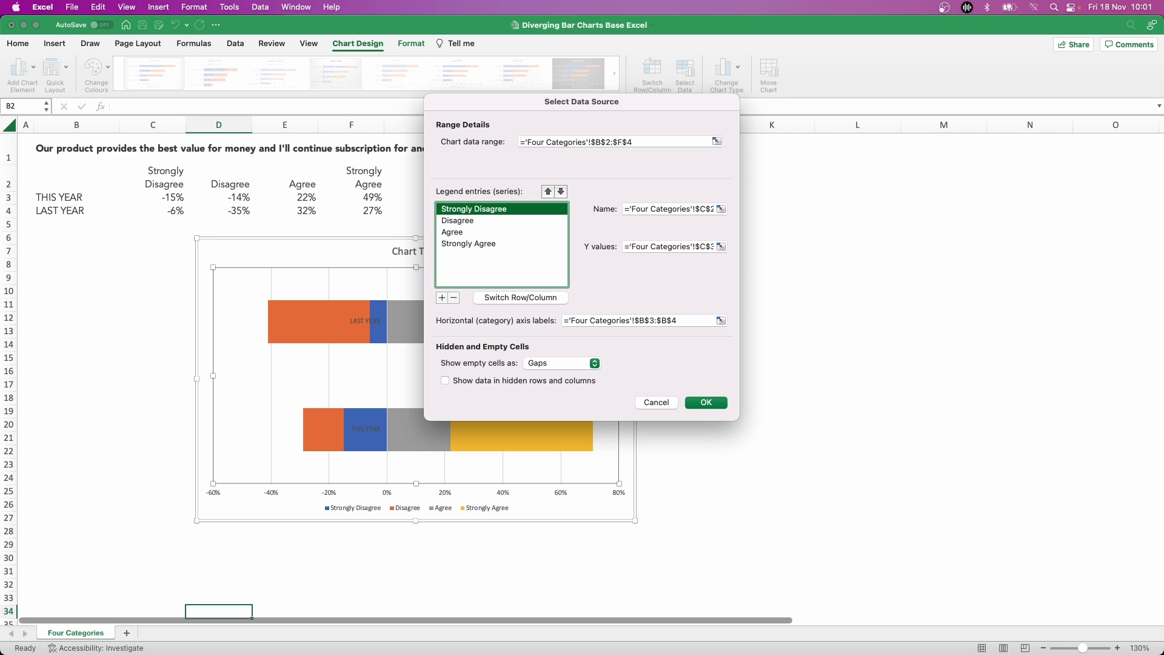
left_click(561, 191)
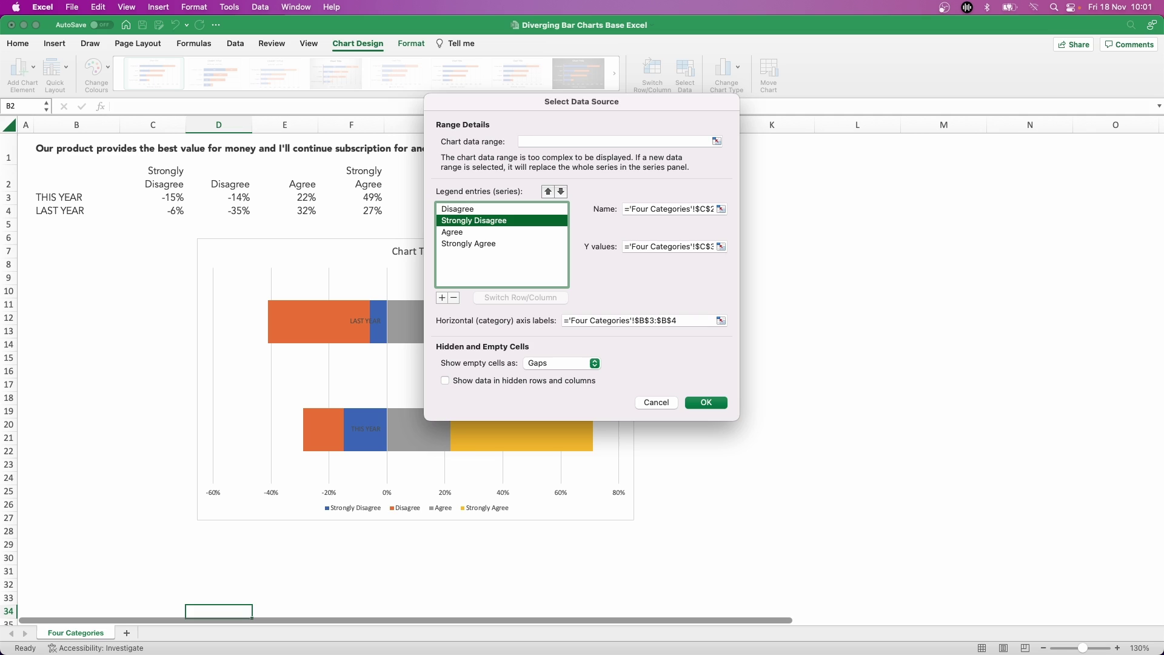
key("Return")
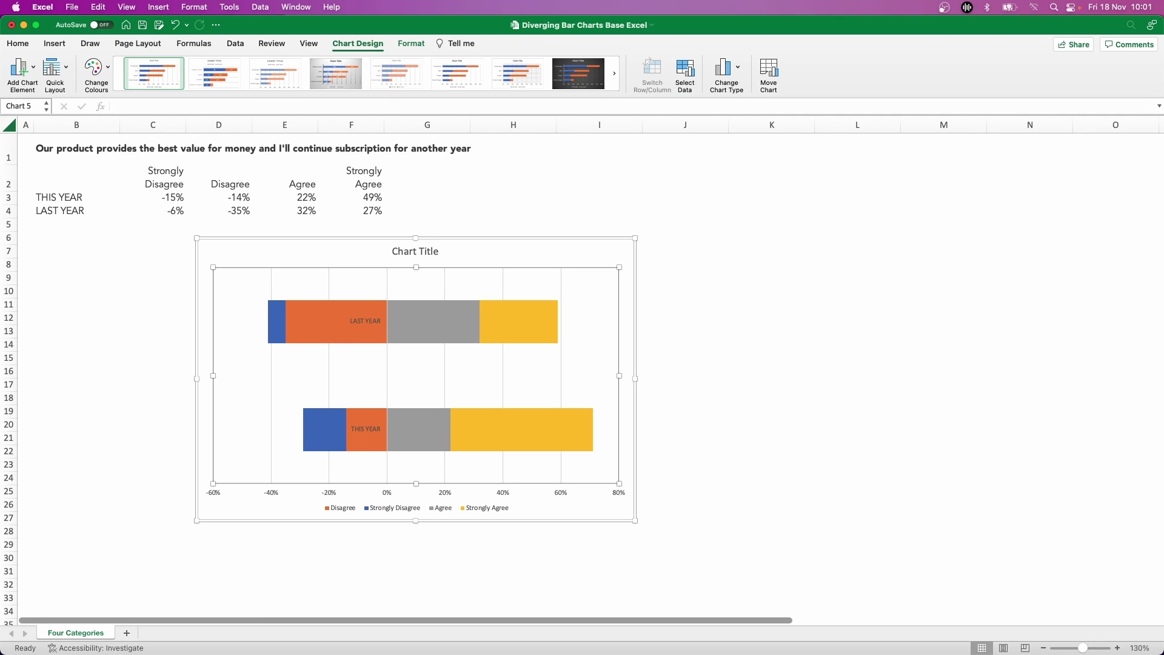
left_click(426, 558)
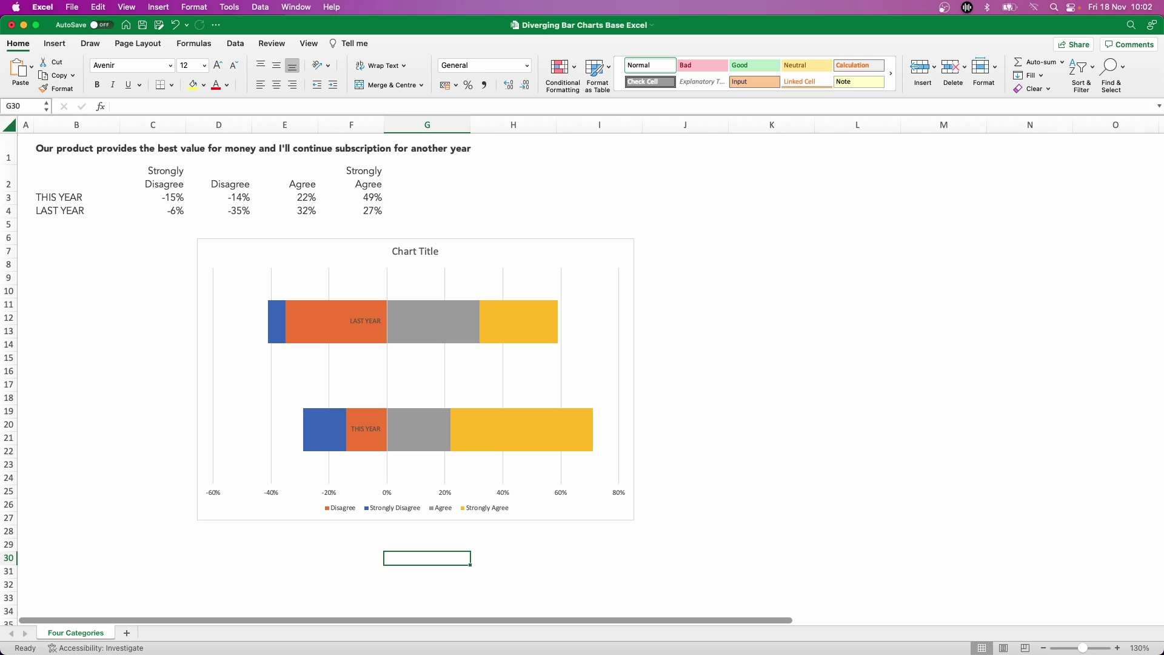
Step: Delete the chart's legend
left_click(485, 509)
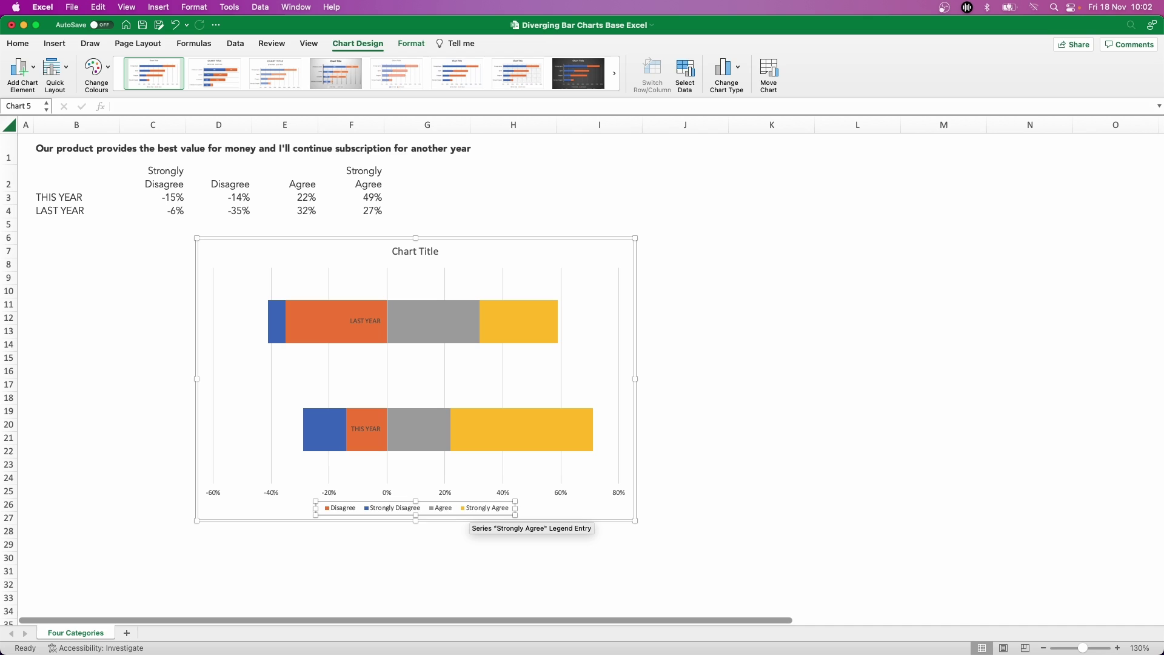
key("Delete")
left_click(427, 558)
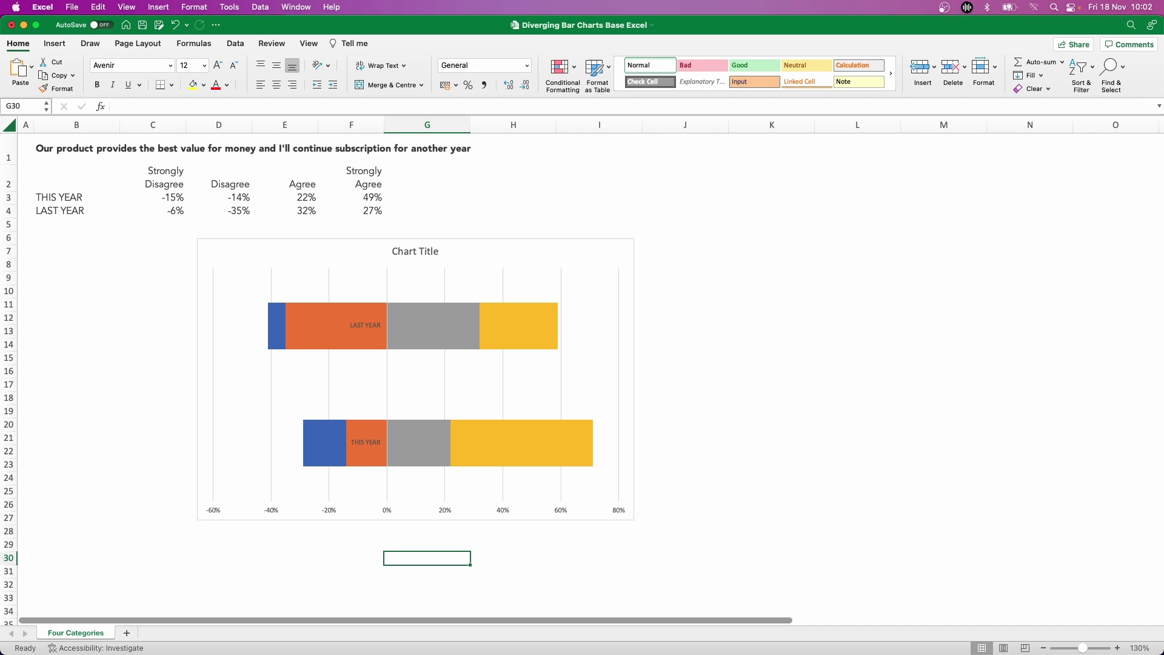
Step: Format the vertical category axis with label position Low and the horizontal axis crossing at the maximum category
left_click(365, 442)
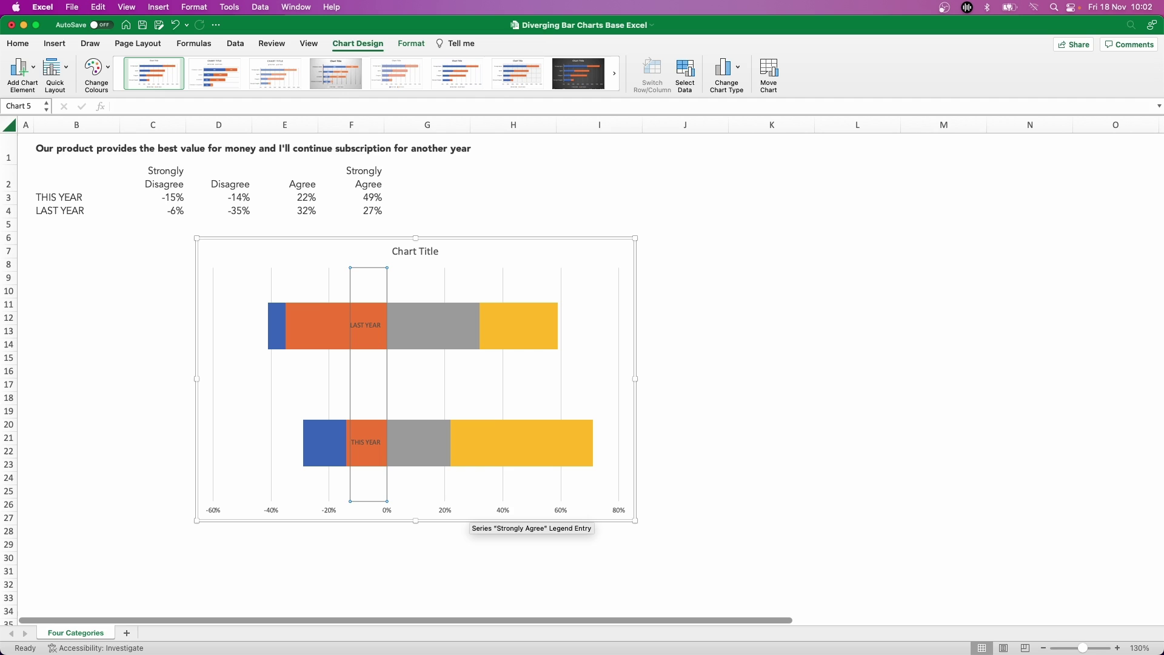
right_click(368, 328)
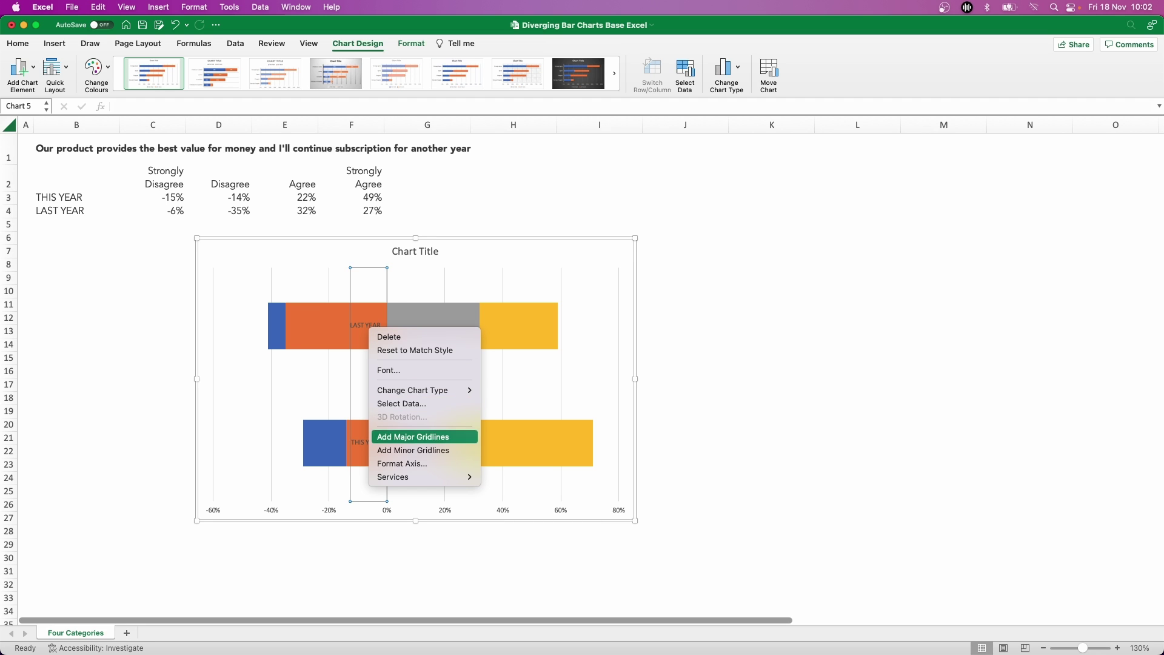
left_click(402, 463)
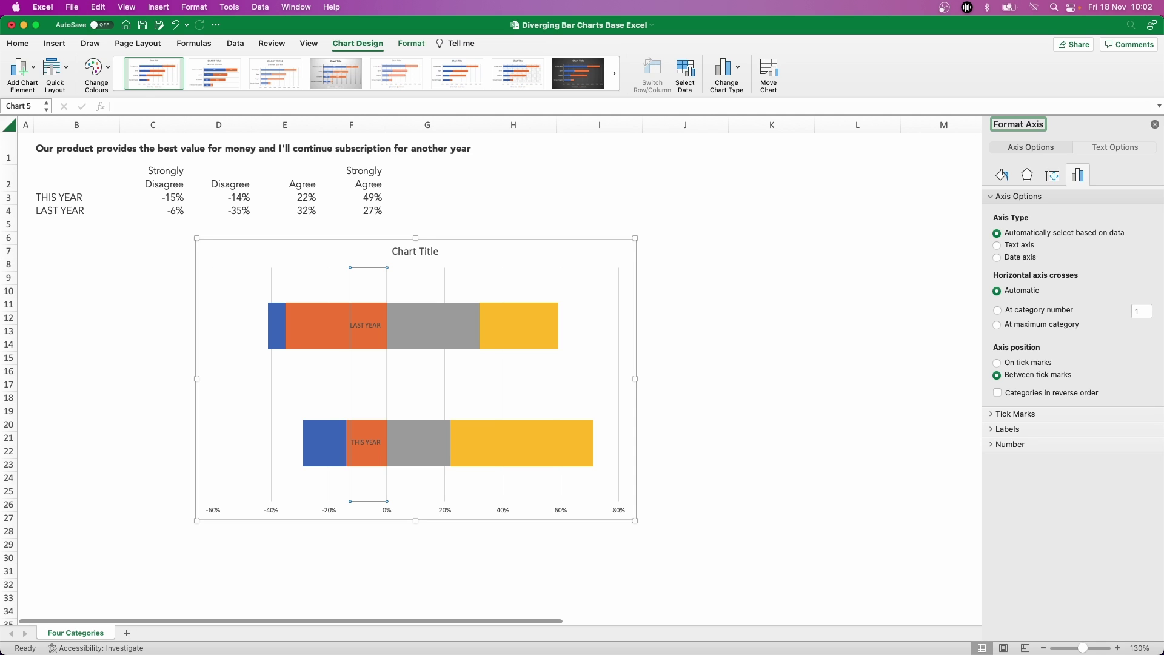
left_click(1006, 429)
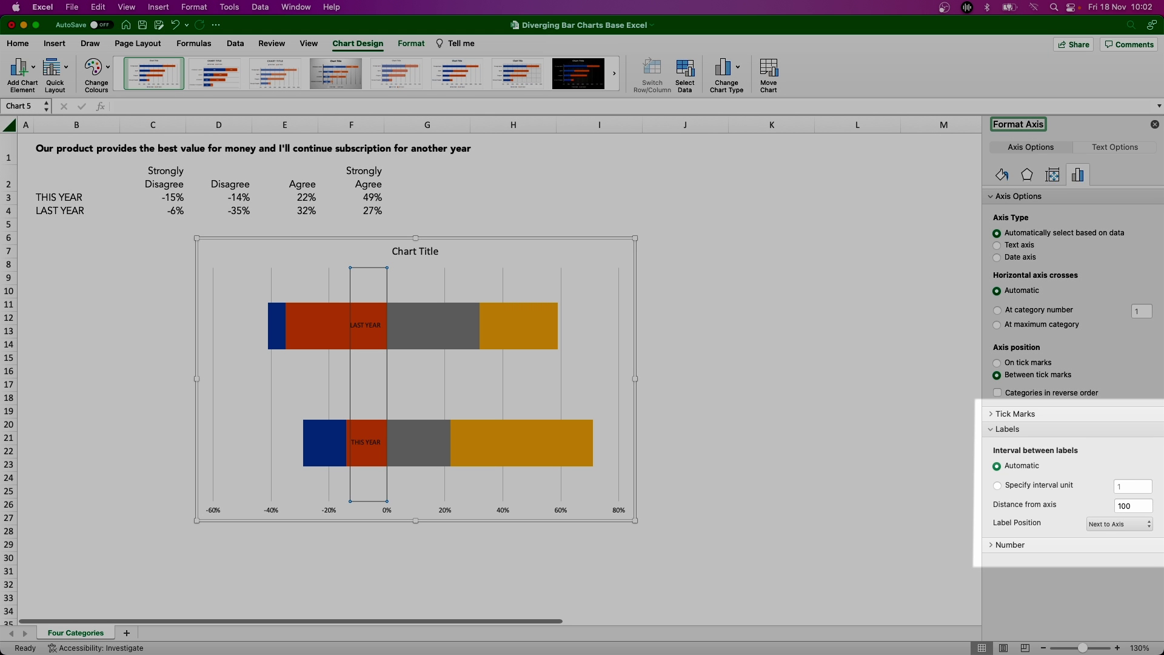
left_click(1120, 524)
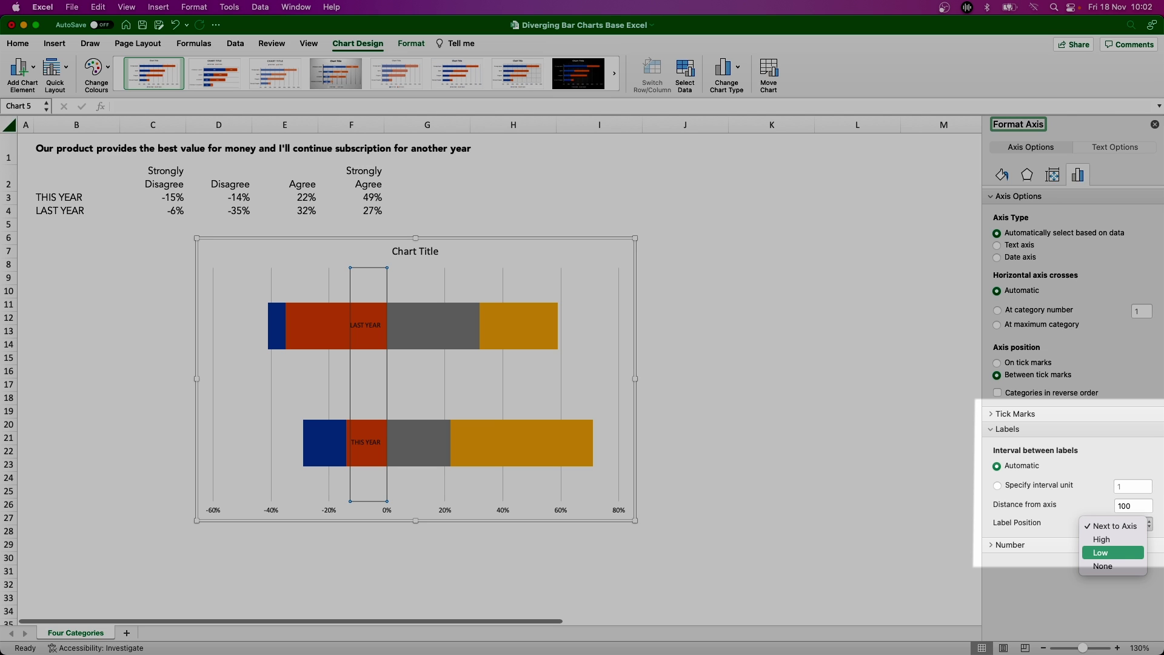
left_click(1101, 553)
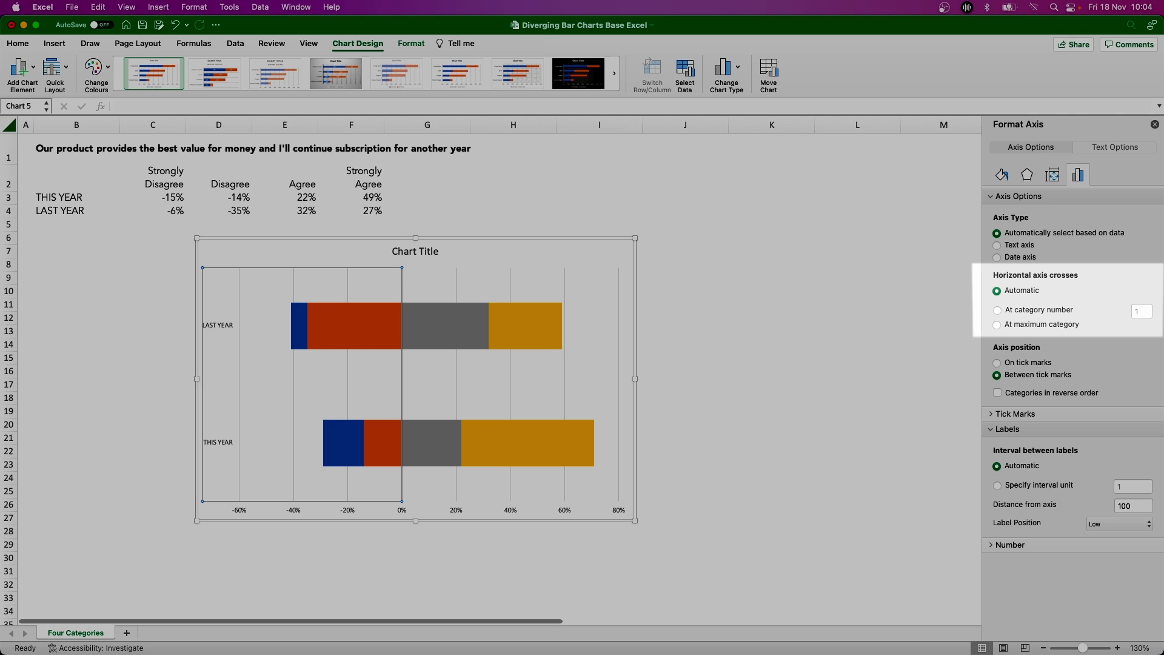
left_click(997, 325)
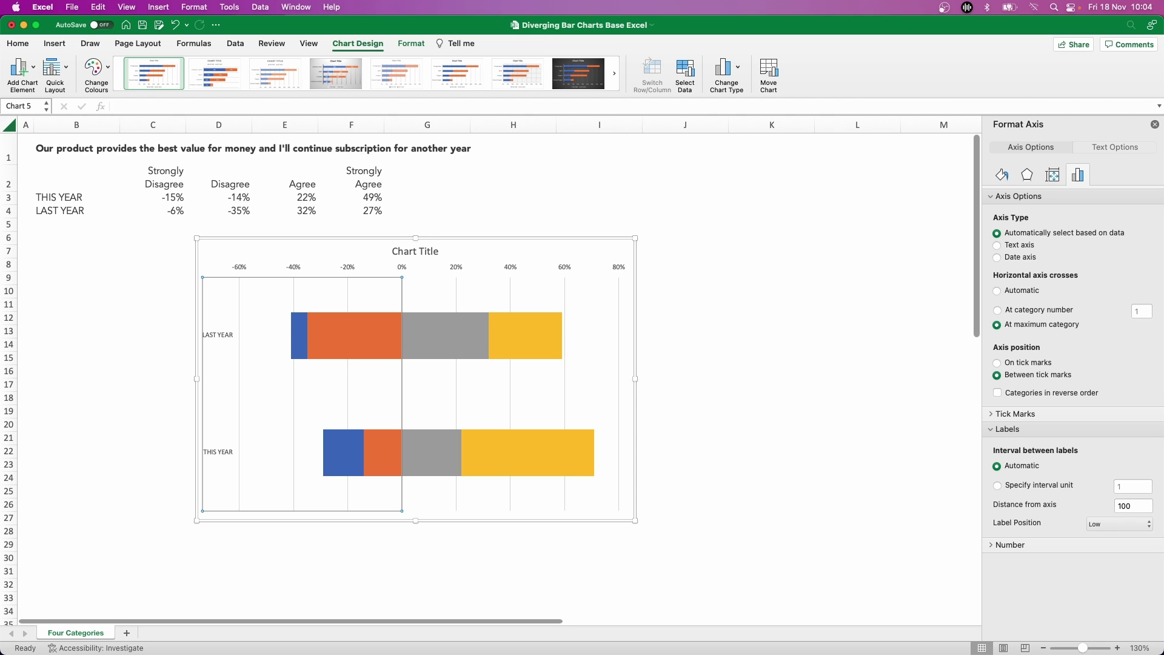
Step: Give the vertical category axis a solid grey line, using the darkest shade of white in the theme colours
left_click(1001, 176)
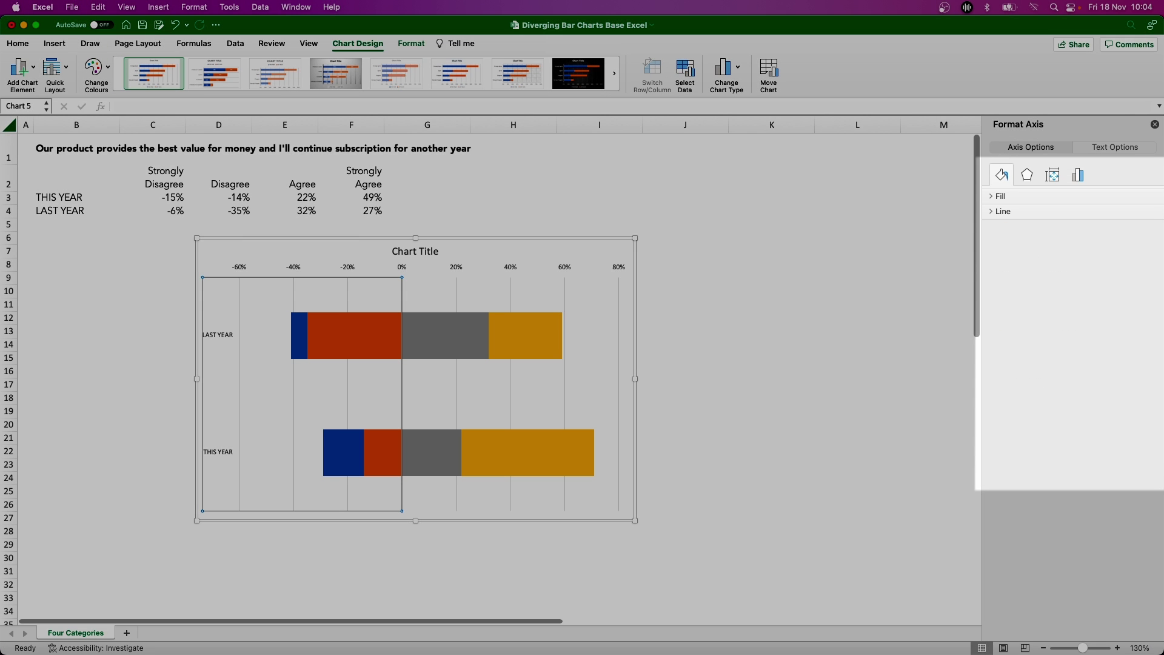
left_click(1003, 211)
left_click(1140, 287)
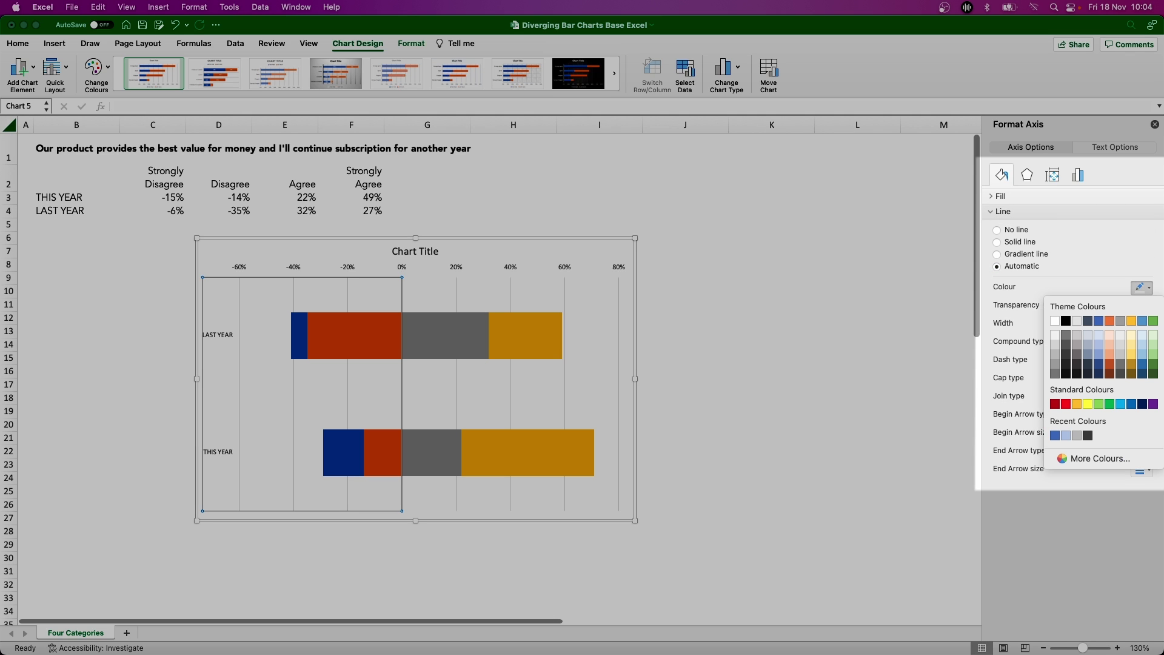
left_click(1055, 374)
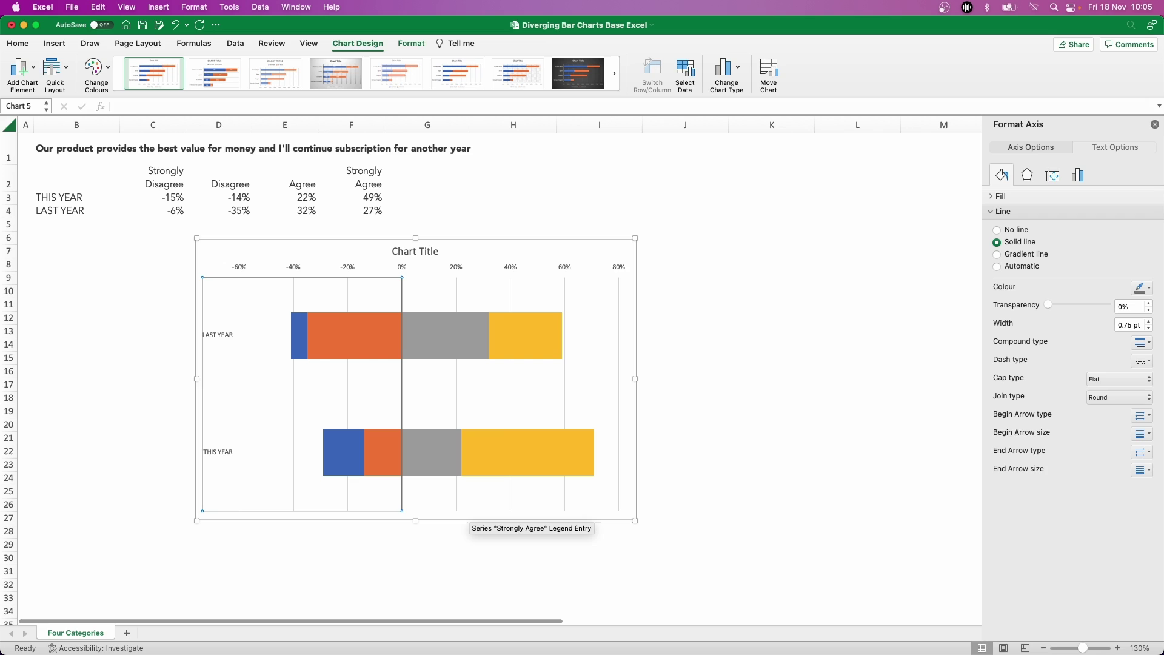
Step: Apply the custom number format 0%;0% to the chart's horizontal value axis
left_click(456, 267)
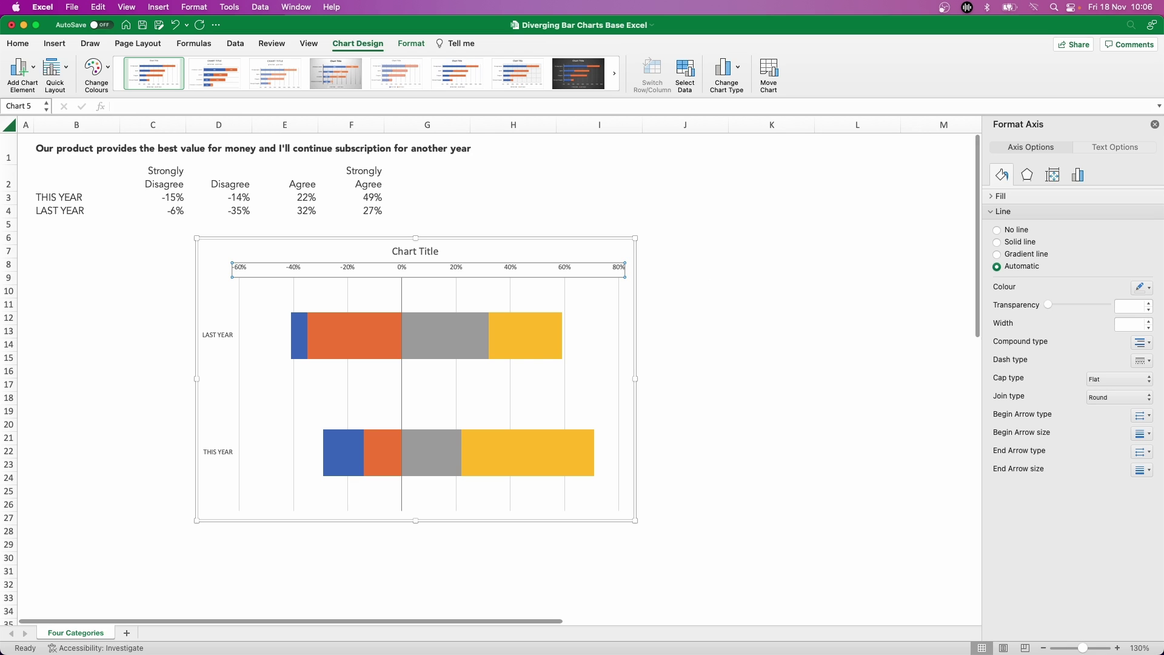
left_click(1077, 175)
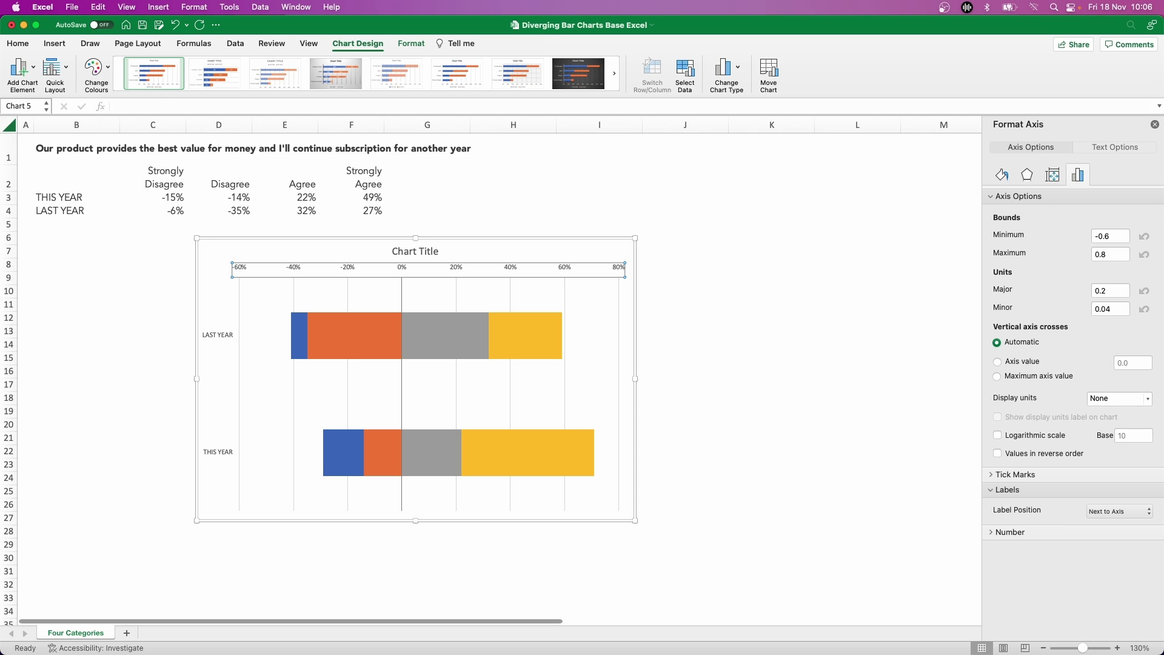
left_click(1010, 532)
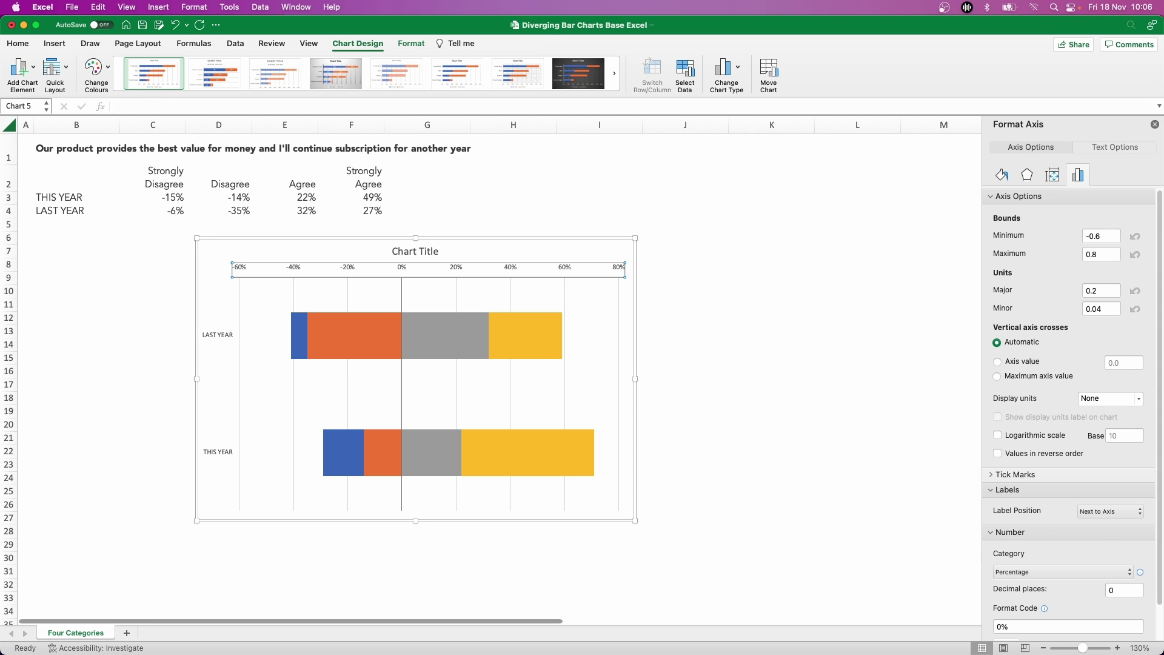
scroll(1010, 532, "down", 2)
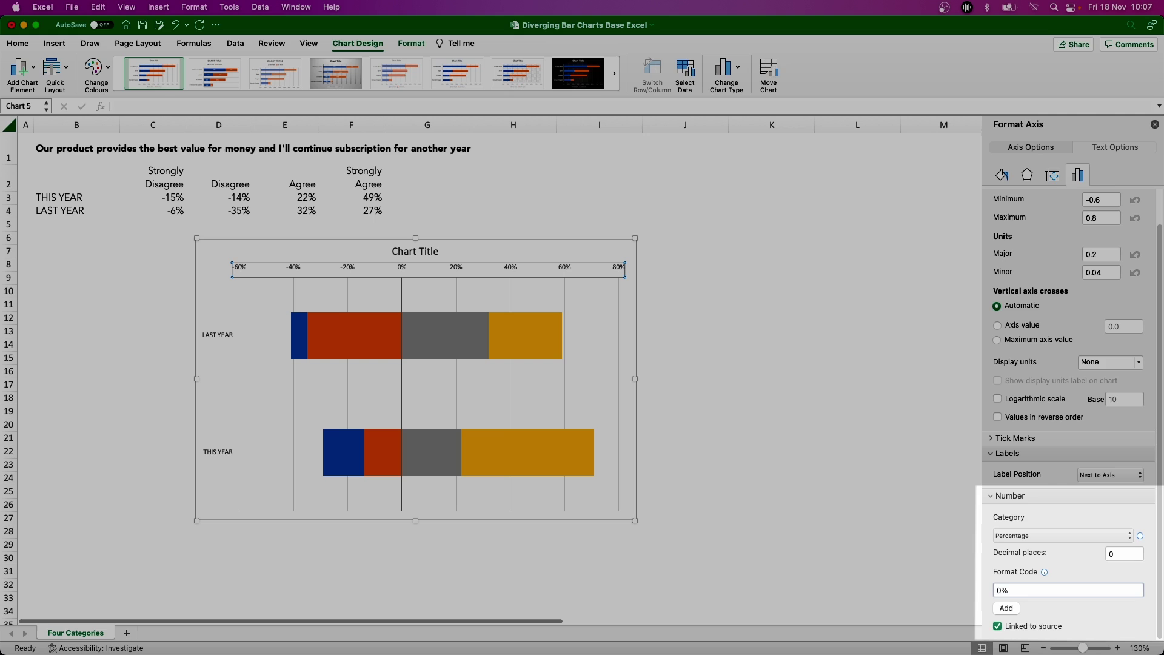
left_click(1009, 590)
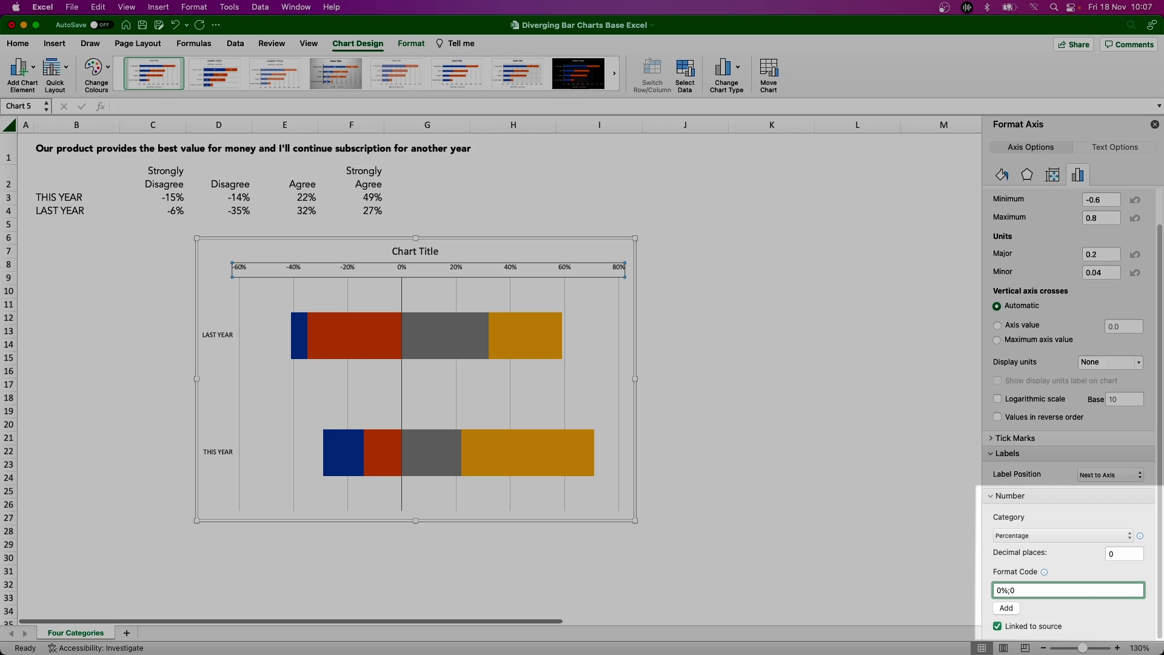
type("%")
left_click(1016, 608)
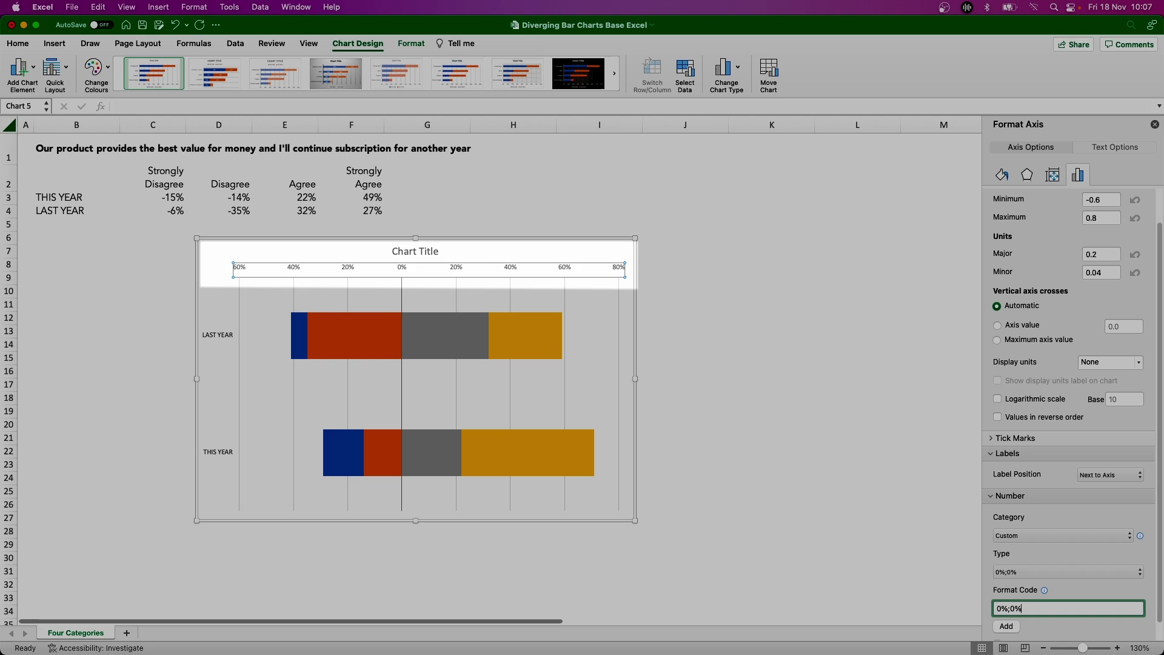
left_click(685, 332)
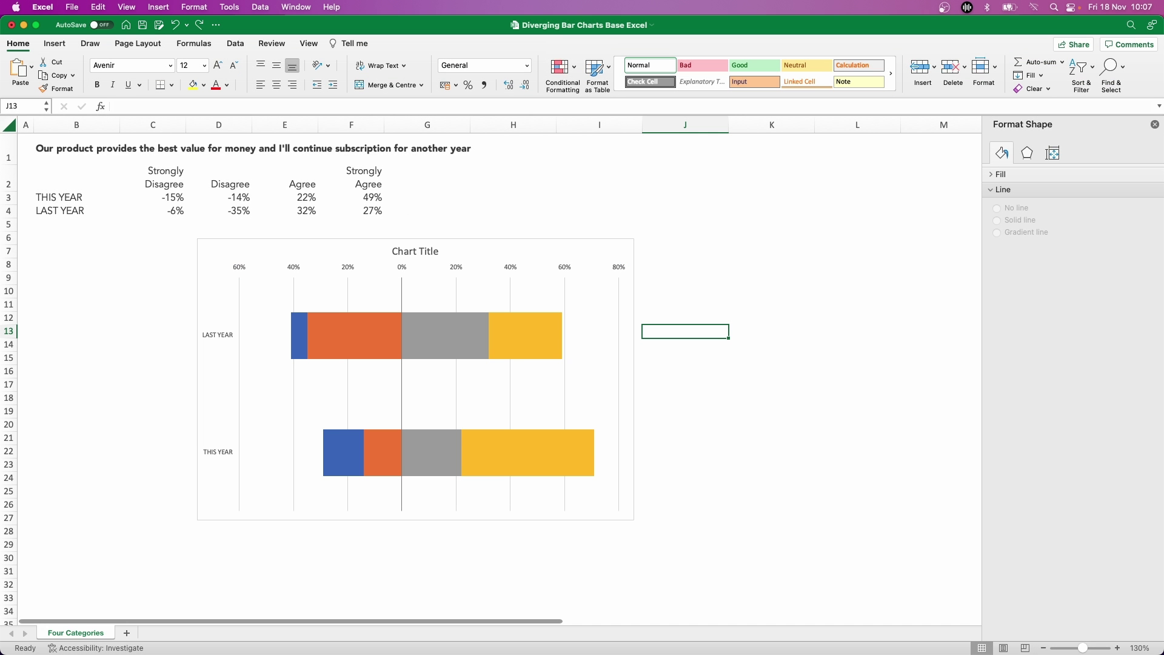
Step: Delete the chart's vertical gridlines
left_click(618, 279)
key("Delete")
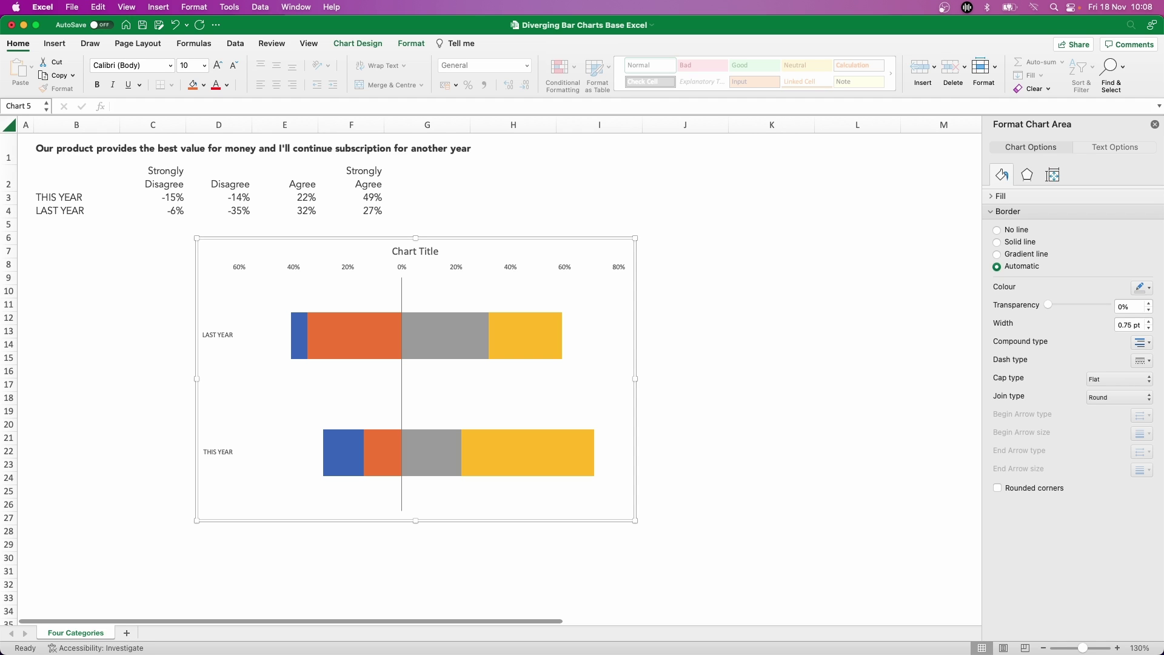
Step: Set the horizontal value axis labels to Arial, size 12
left_click(618, 268)
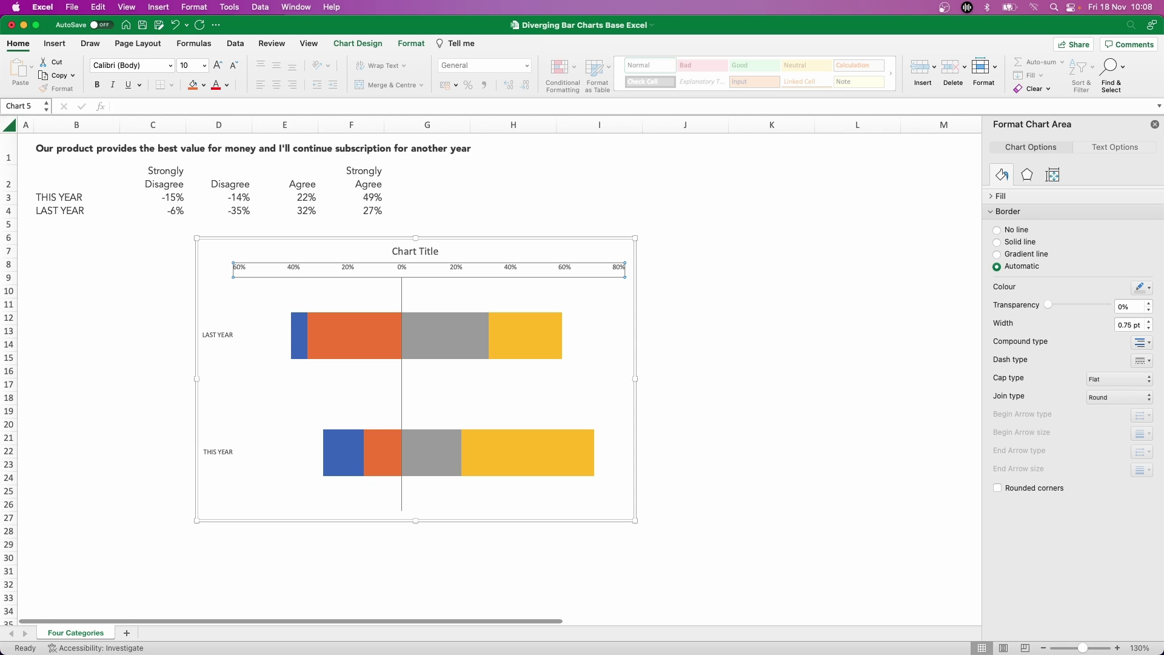
left_click(126, 66)
type("Arial")
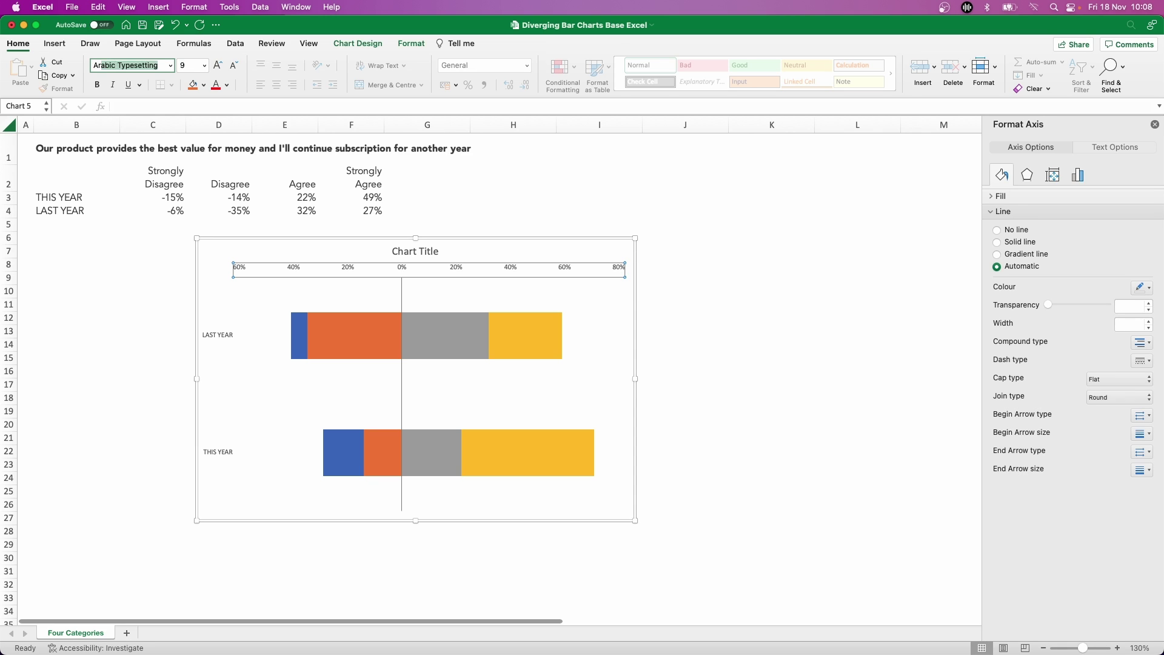
key("Tab")
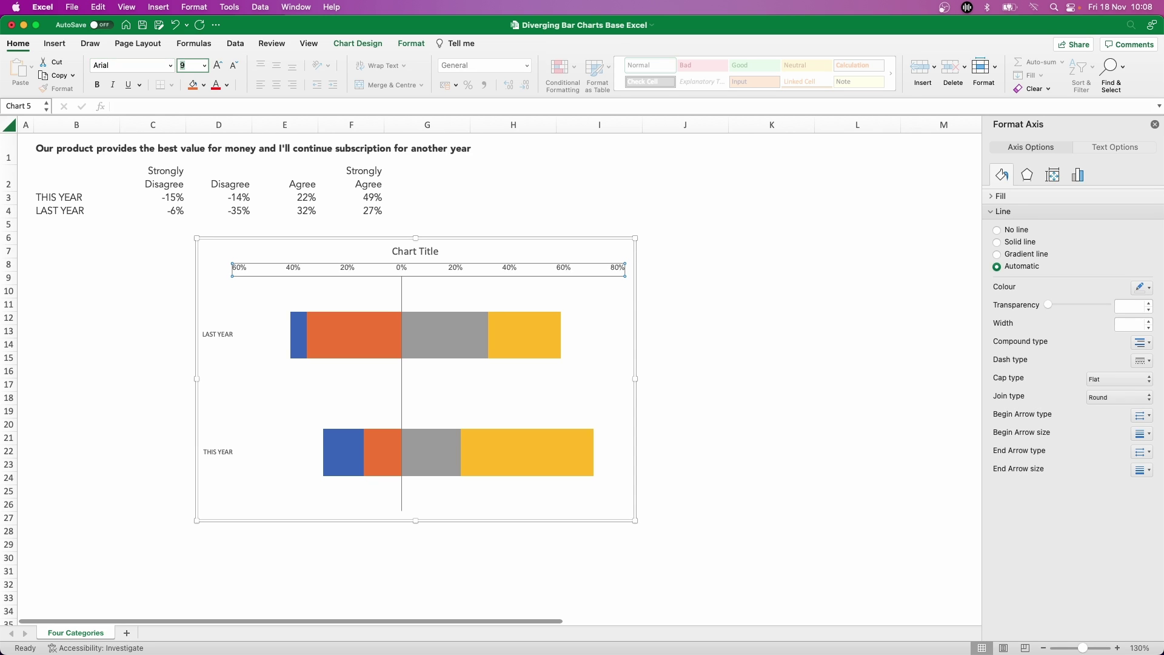
type("2")
key("BackSpace")
type("12")
key("Return")
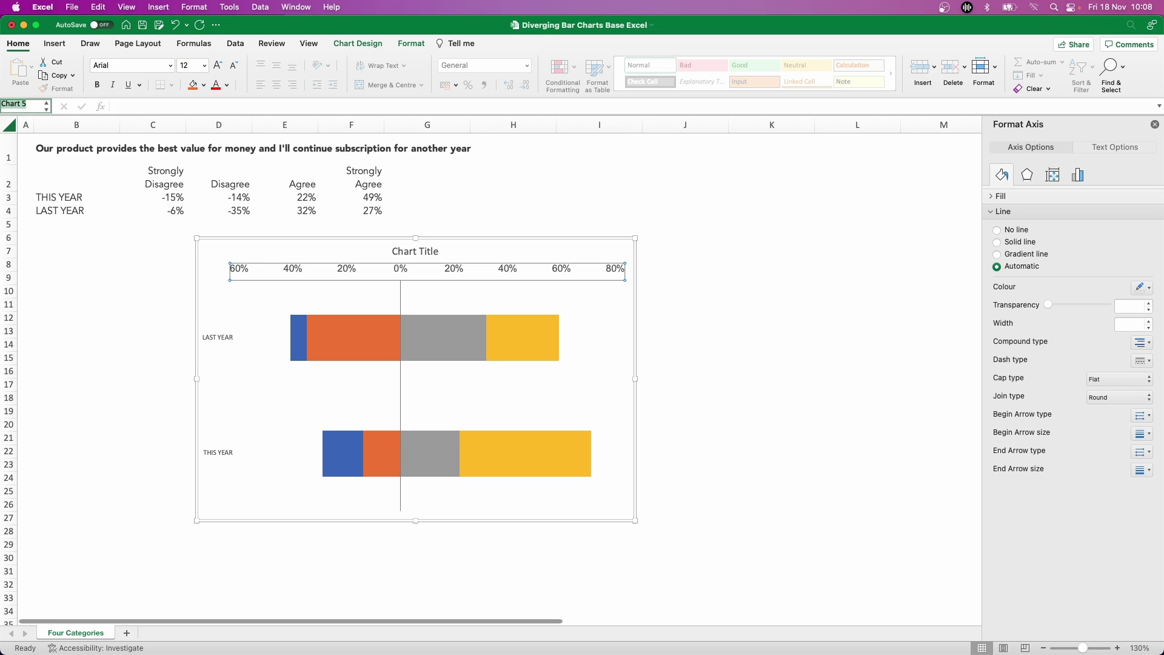
Step: Set the vertical category axis labels to Arial, size 12
left_click(218, 337)
left_click(126, 65)
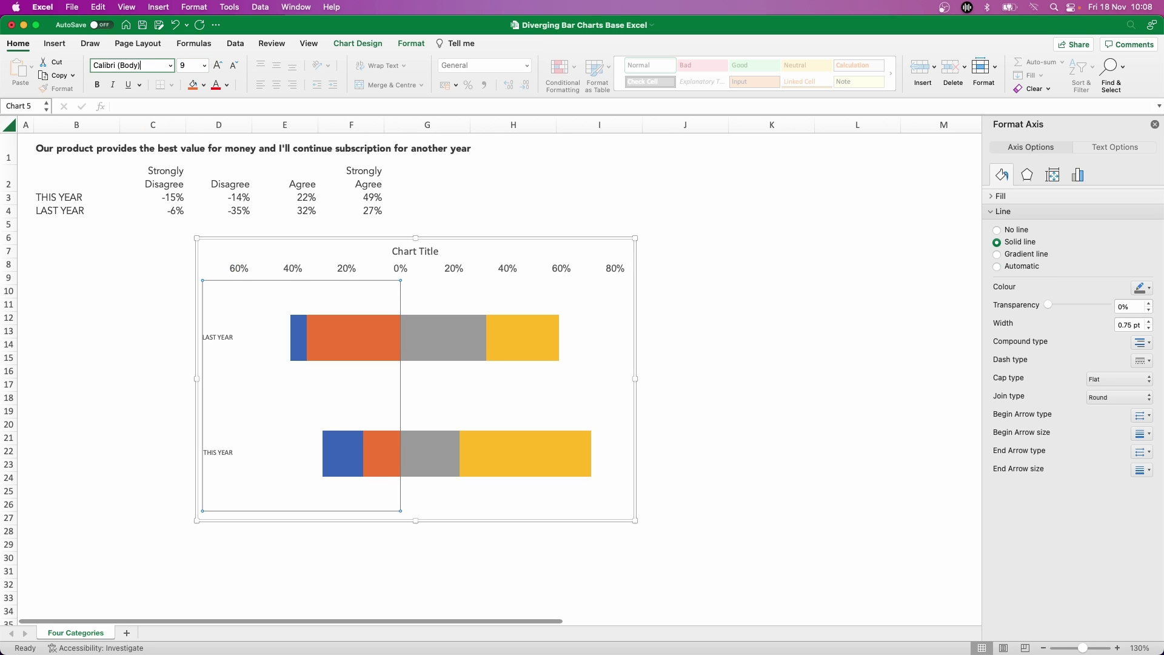
type("AArial")
key("Tab")
type("12")
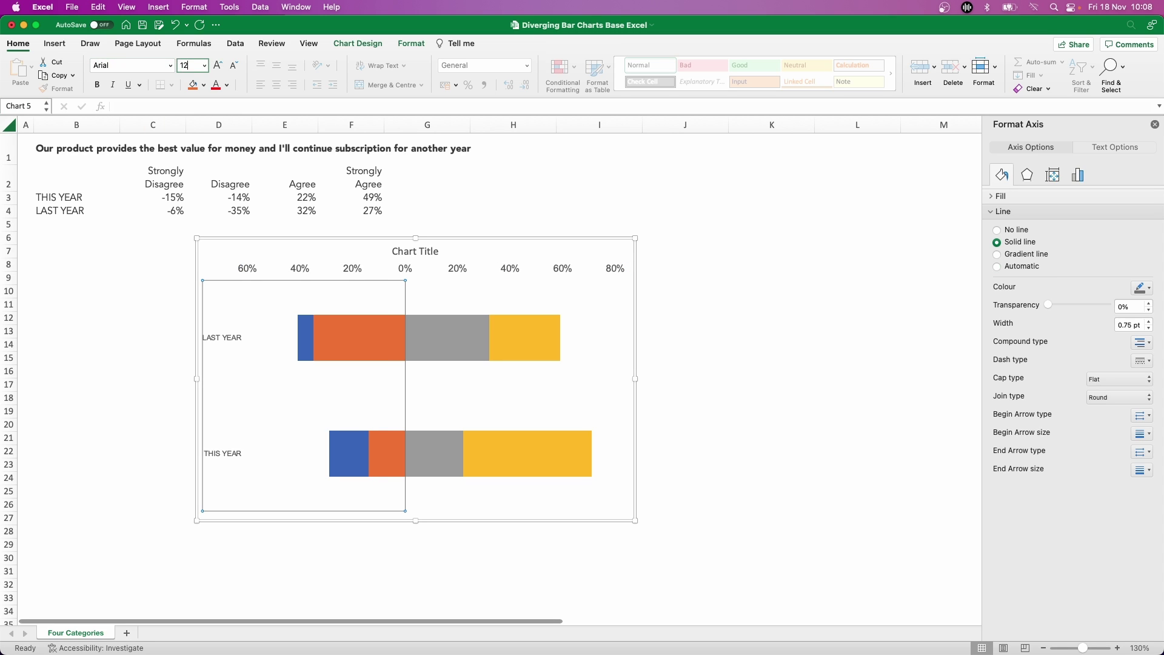
key("Return")
left_click(685, 359)
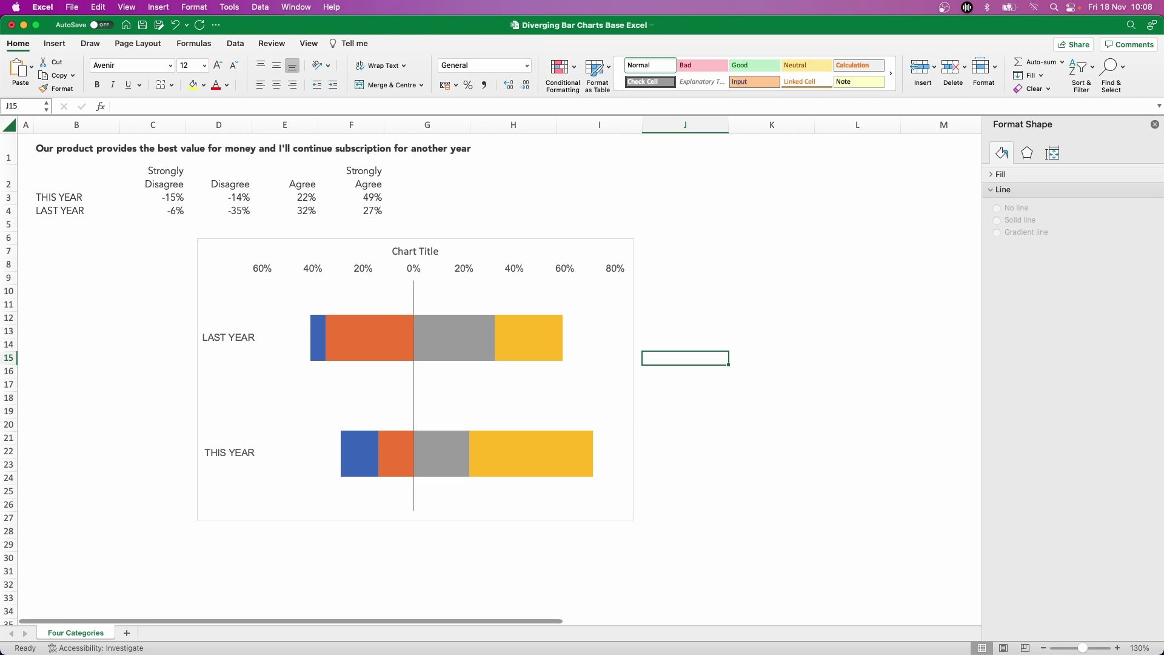
Step: Set the gap width of the chart's data series to 40%
left_click(454, 338)
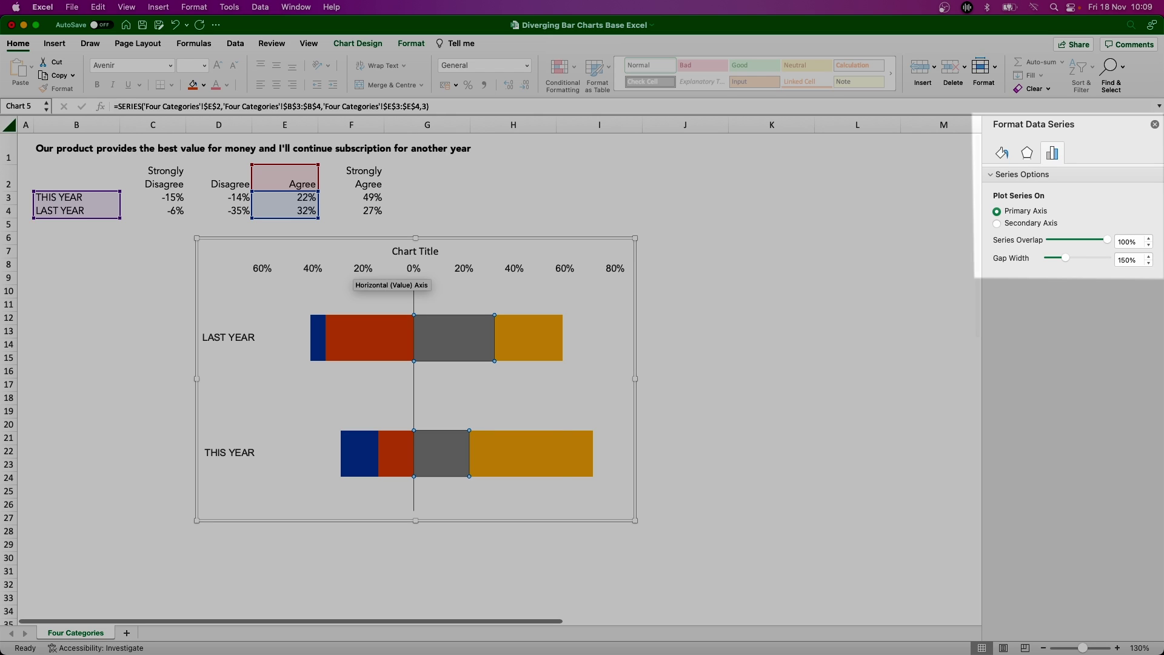
right_click(444, 342)
left_click(491, 458)
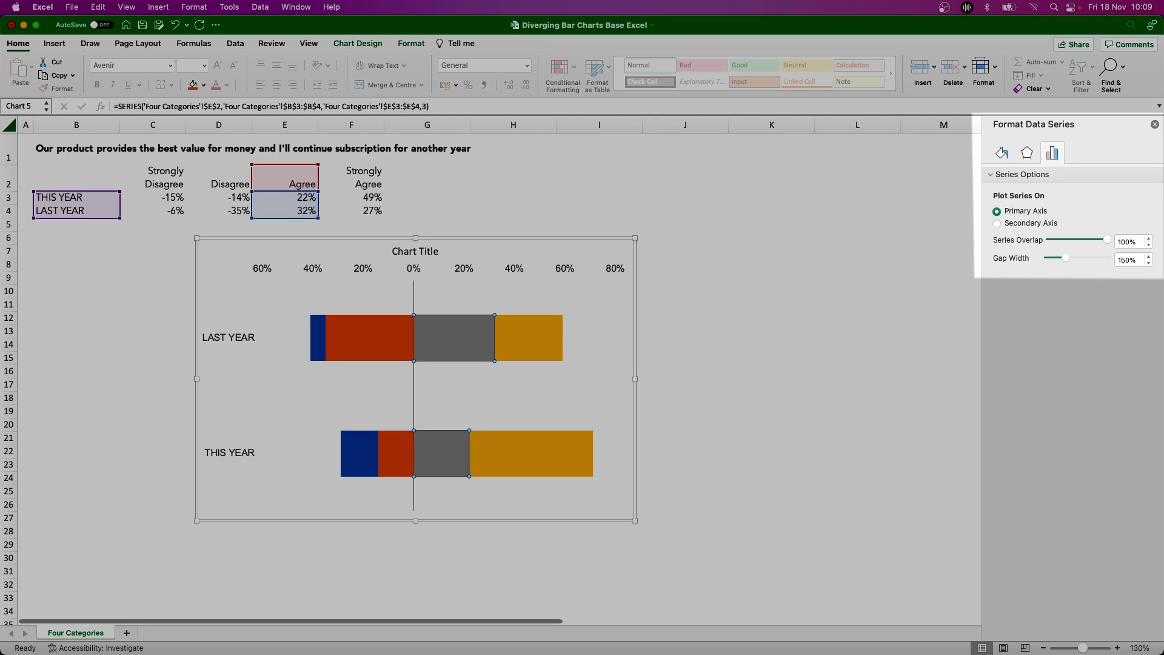
double_click(1128, 260)
type("40")
key("Return")
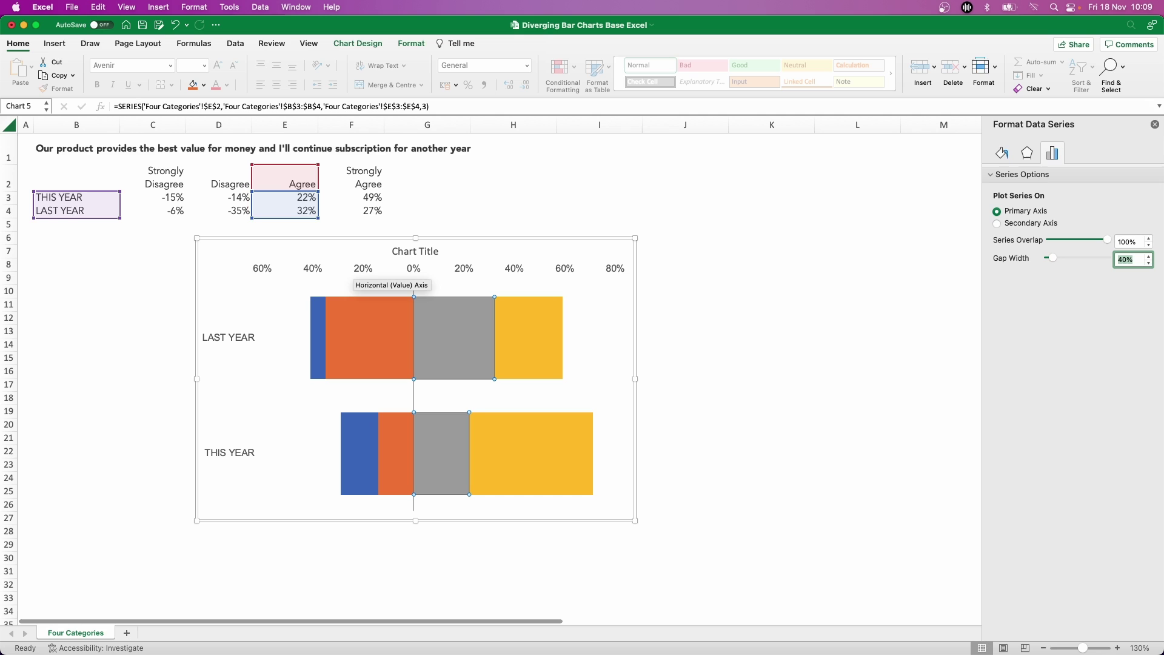
Step: Reduce the chart's height by lowering its upper edge to row 13, keeping its lower edge in place
left_click_drag(416, 237, 415, 329)
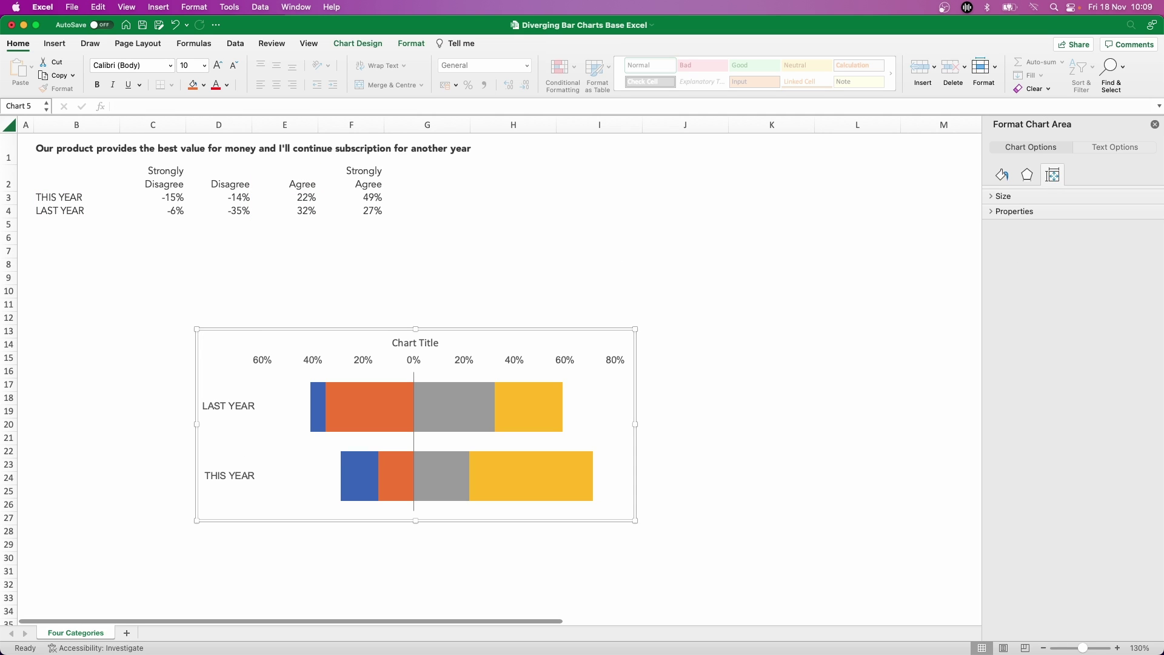
left_click(685, 412)
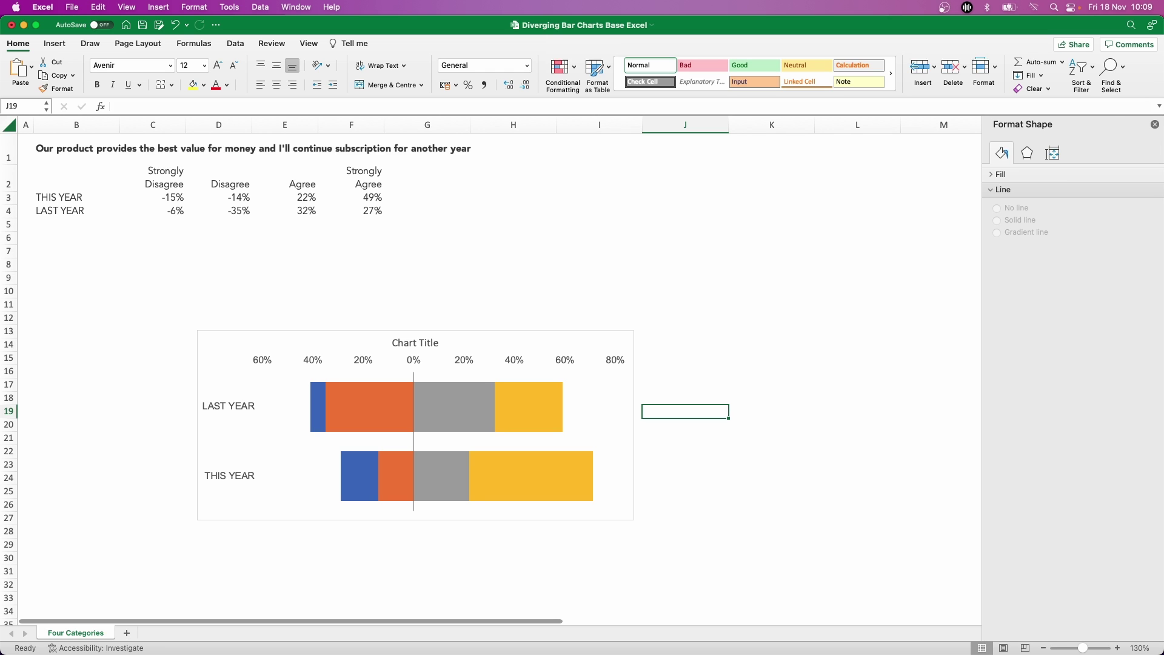
Step: Set the major tick marks of the horizontal value axis to Outside
left_click(464, 360)
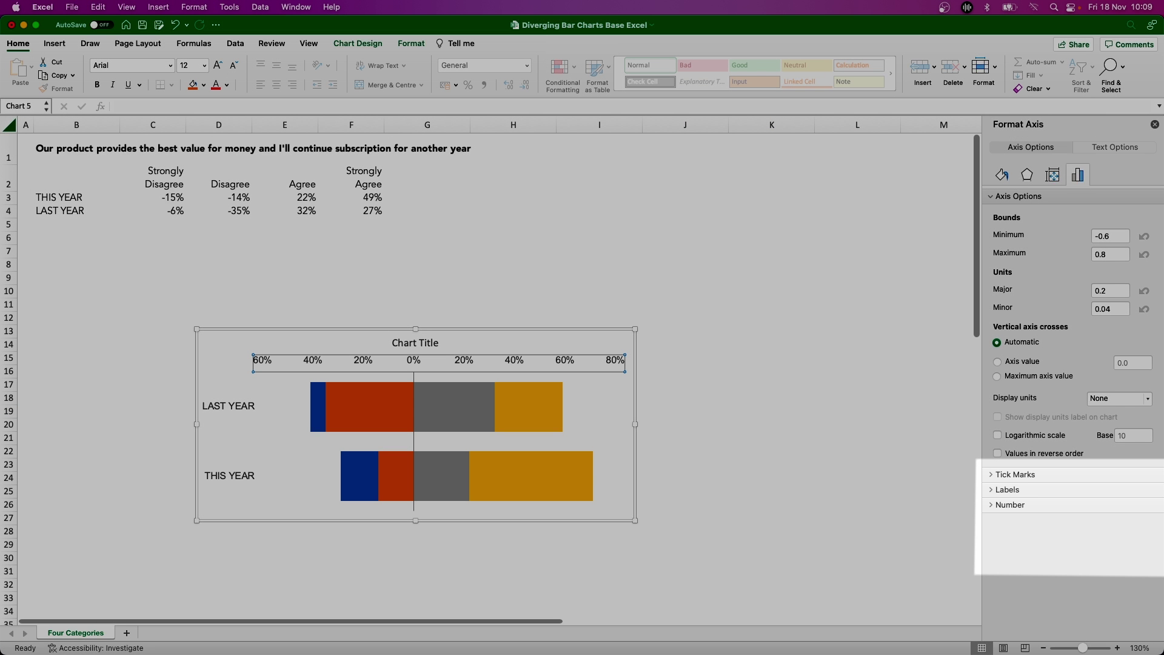
left_click(1015, 475)
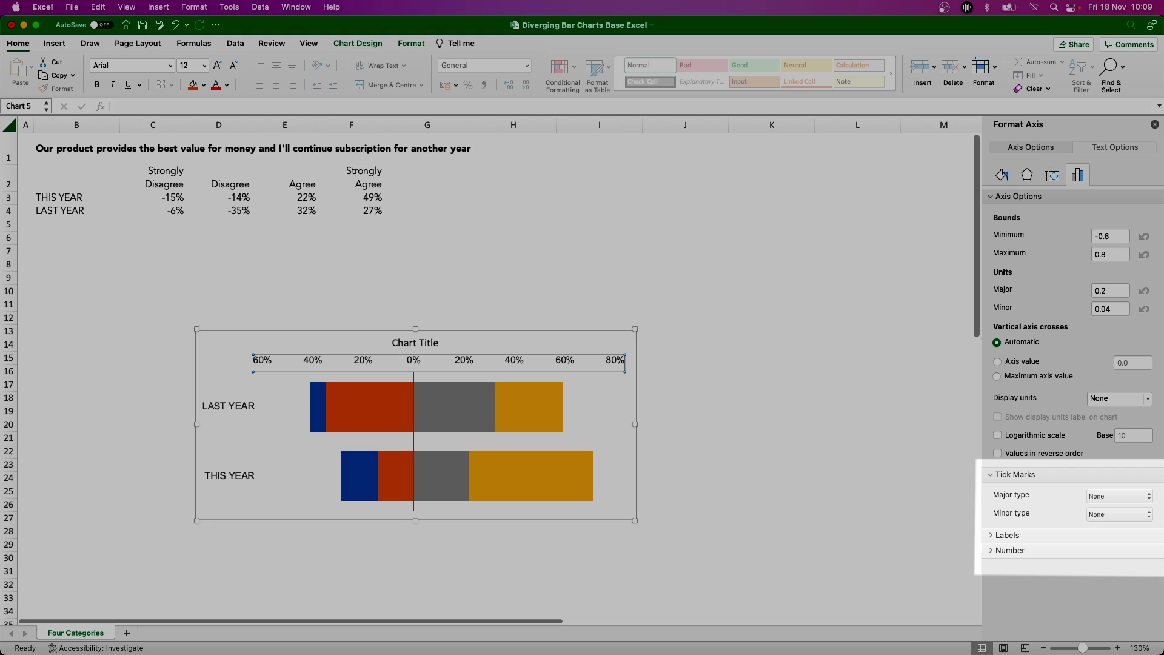
left_click(1119, 496)
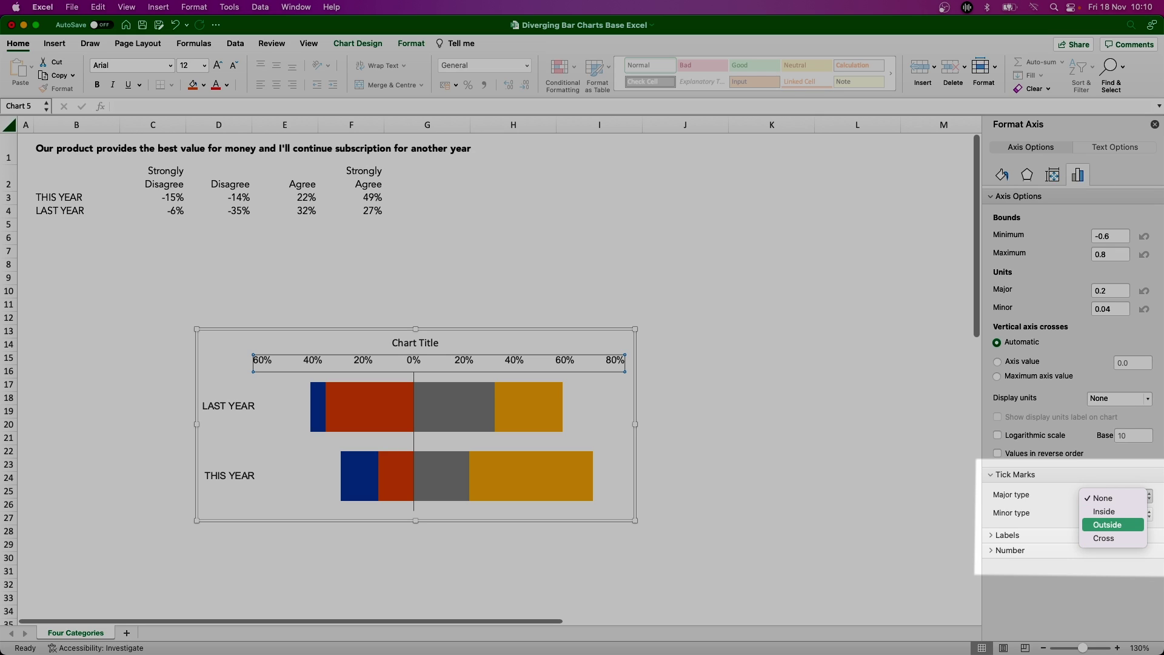
left_click(1112, 525)
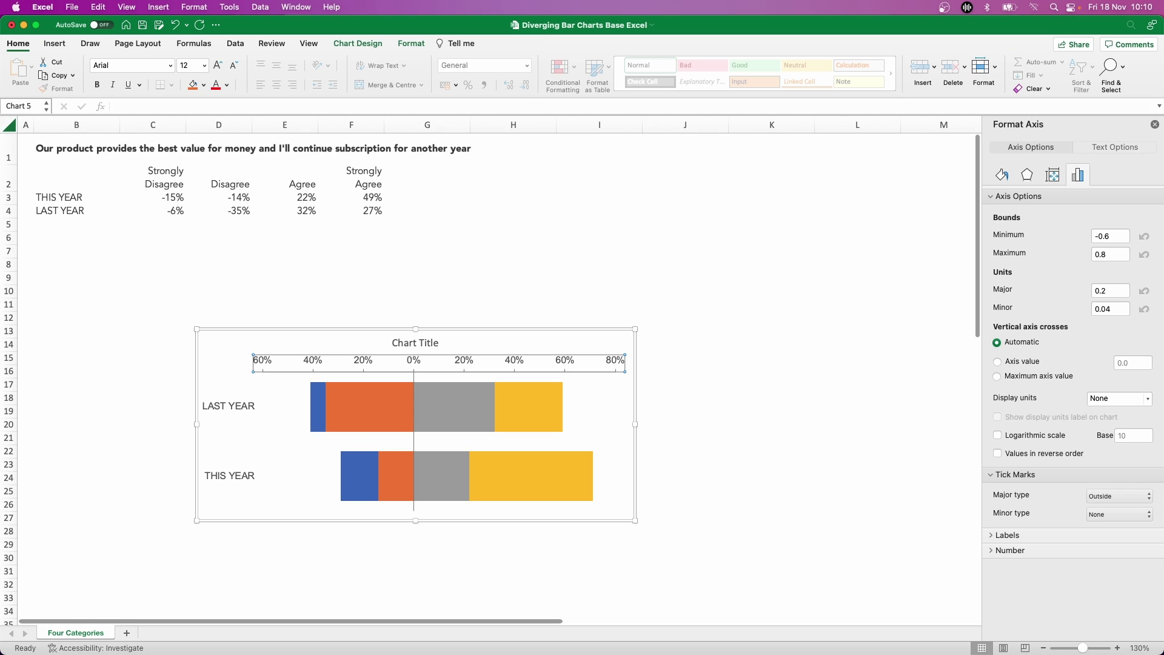
left_click(771, 465)
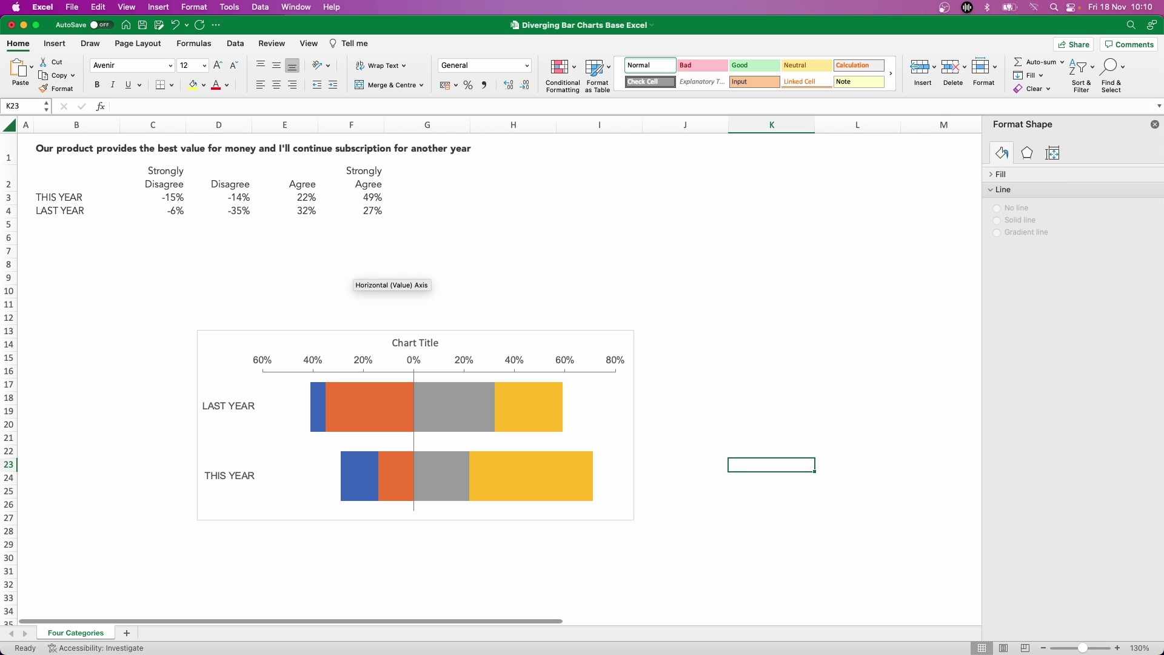
Step: Format the Strongly Disagree series with a solid dark grey fill and a white border
left_click(360, 476)
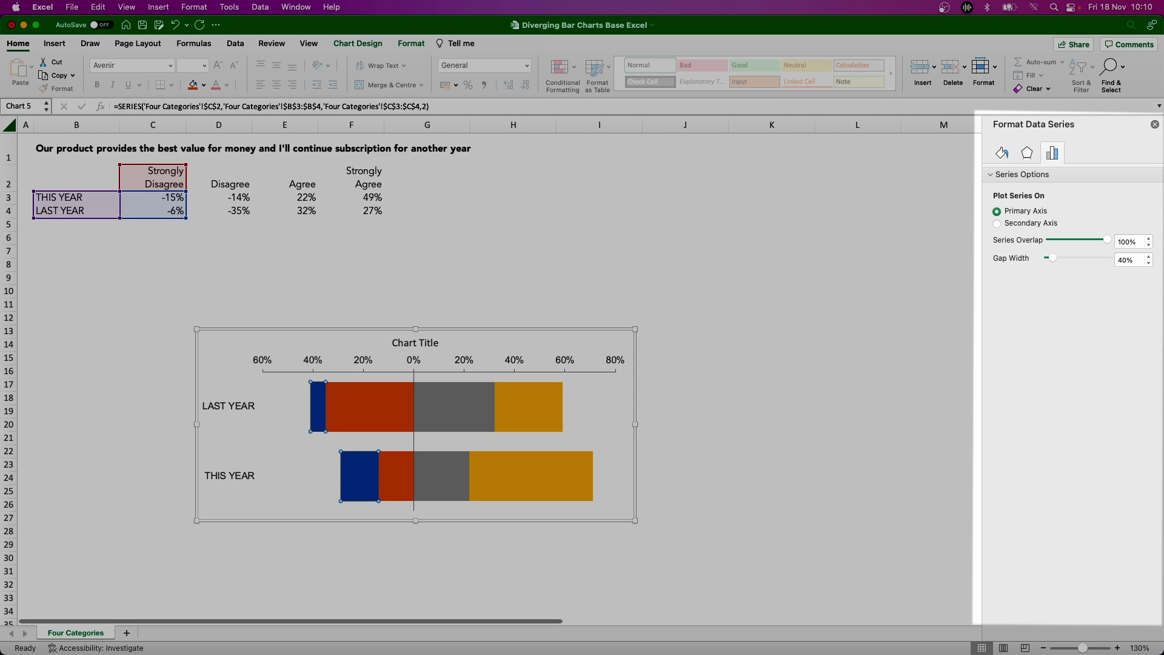
left_click(1002, 153)
left_click(1142, 265)
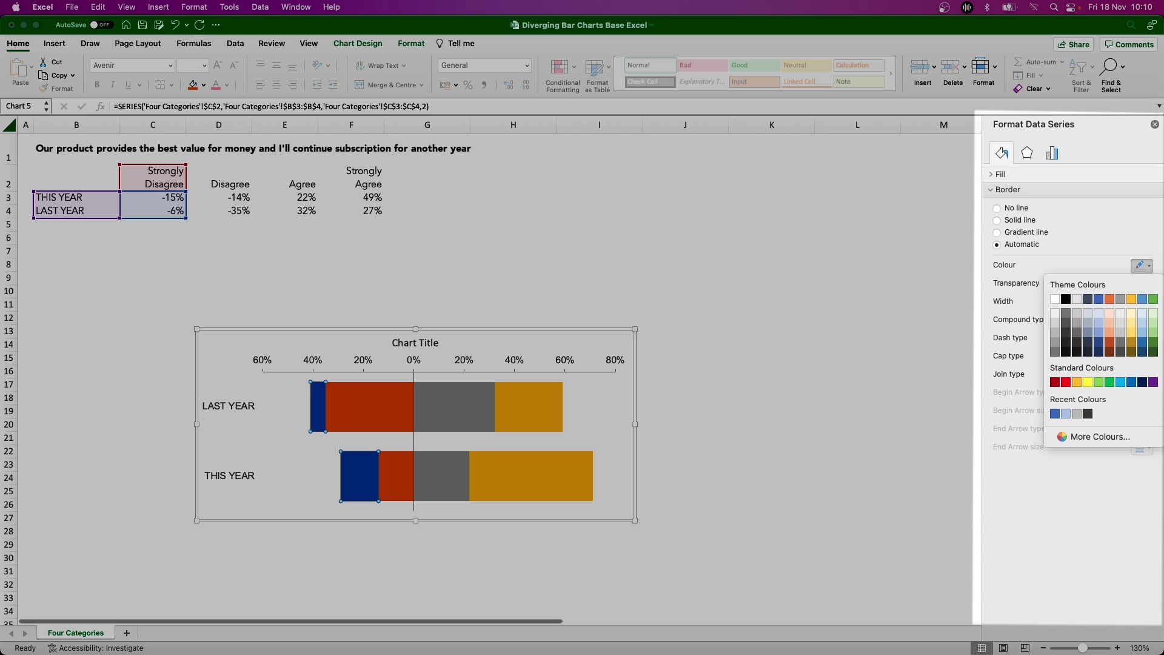
left_click(1067, 333)
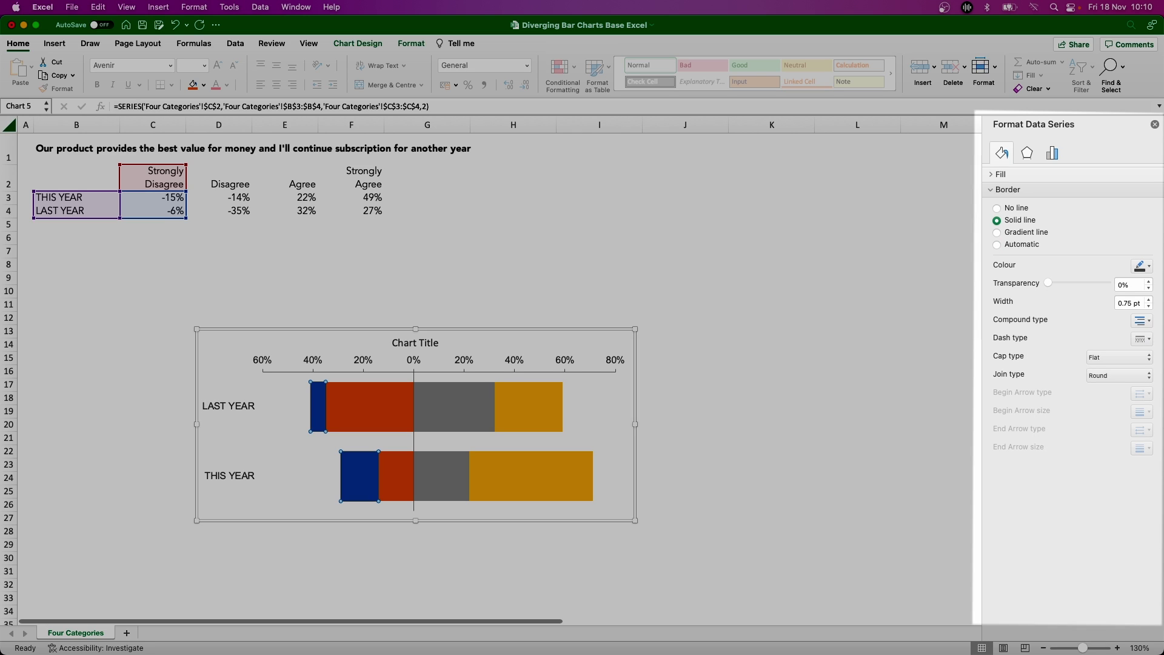
left_click(1000, 174)
left_click(1140, 286)
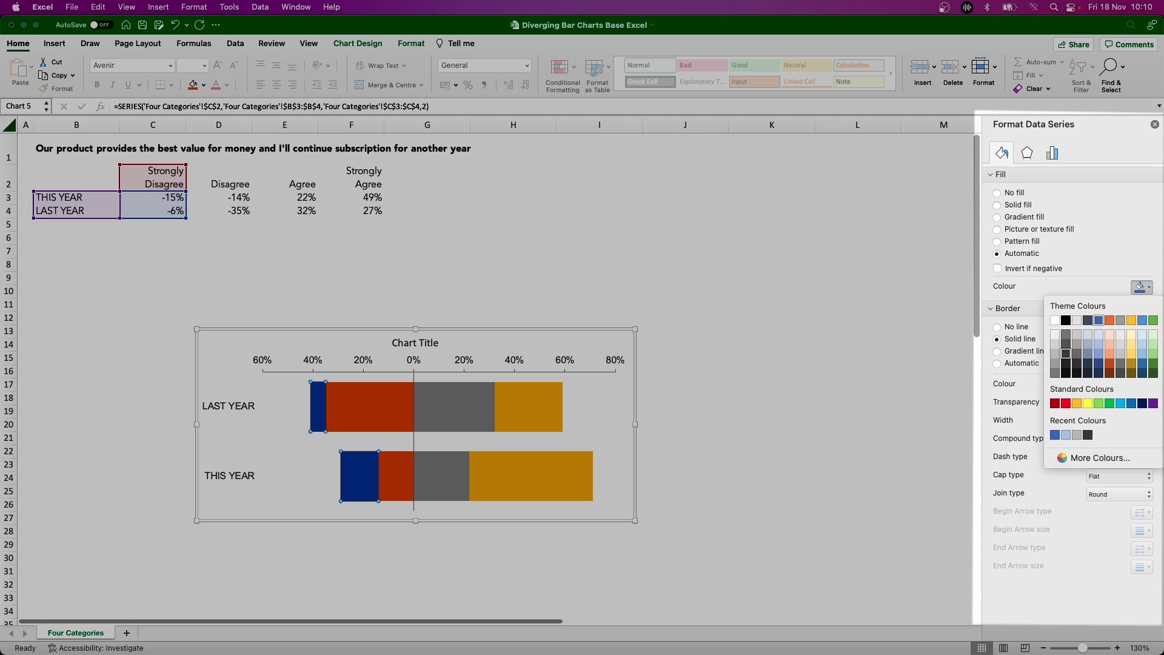
left_click(1066, 320)
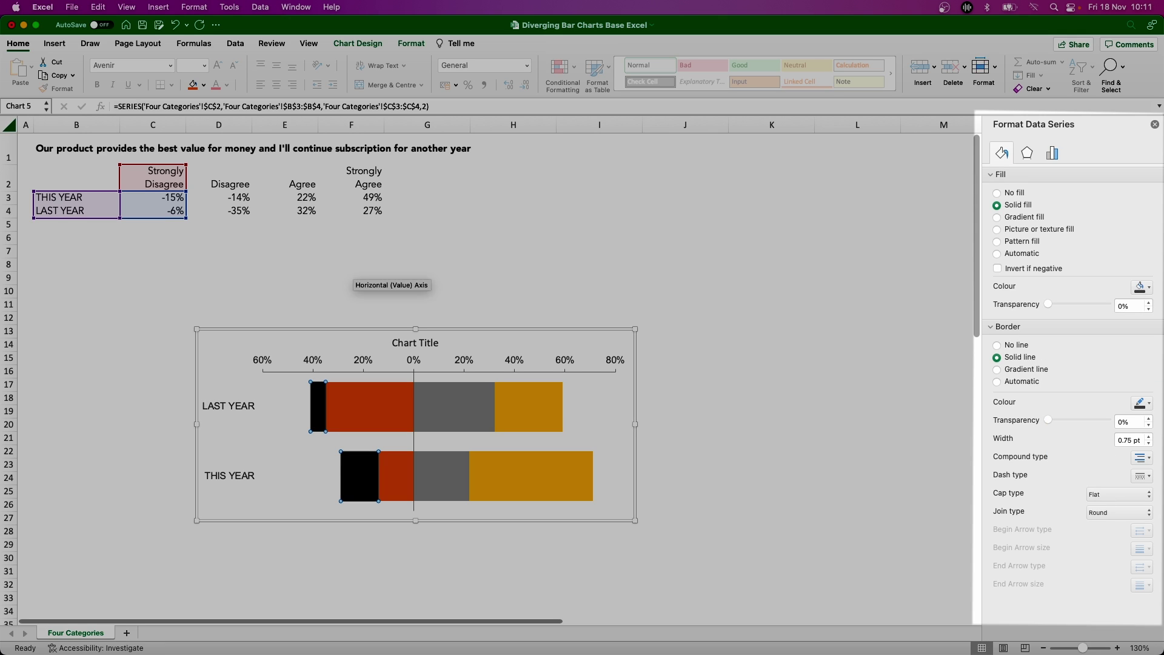
left_click(1140, 403)
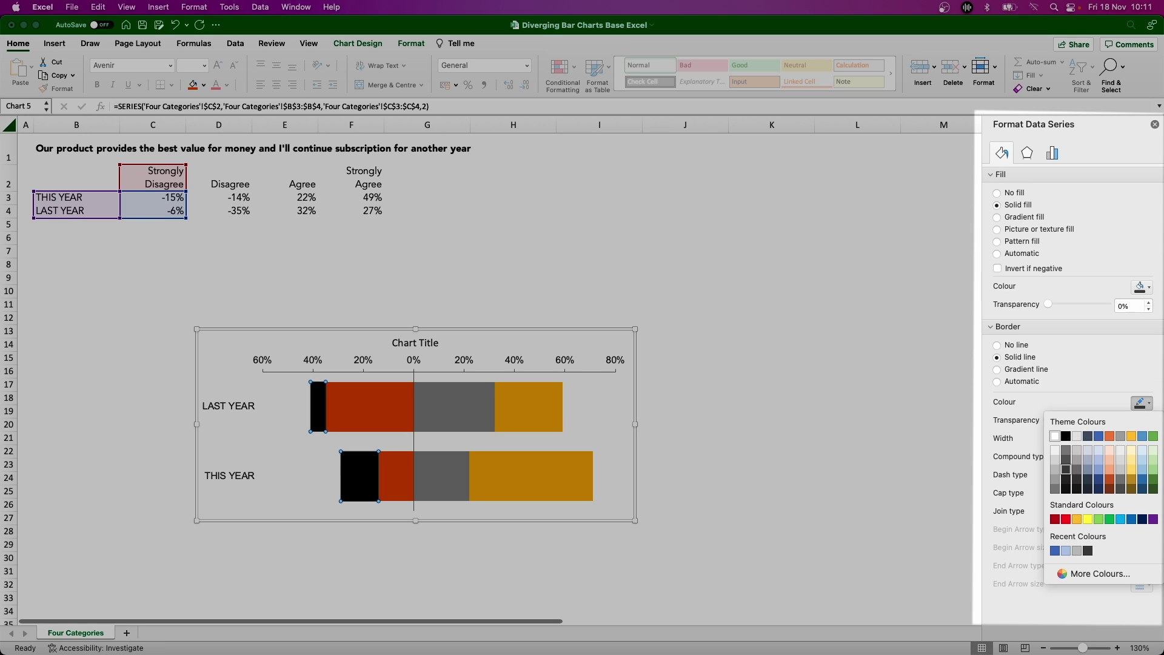
left_click(1056, 436)
Step: Format the Disagree series with a solid medium grey fill and a white border
left_click(370, 407)
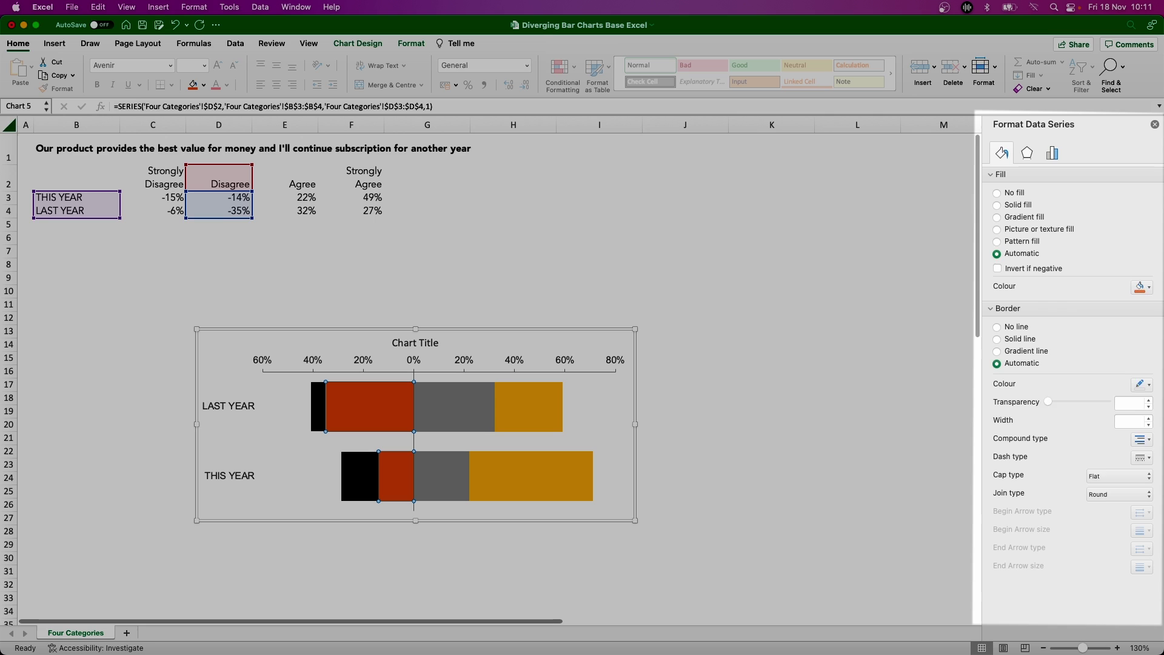
left_click(1140, 287)
left_click(1066, 355)
left_click(1140, 403)
left_click(1055, 436)
Step: Format the Agree series with a solid light blue fill and a white border
left_click(454, 407)
left_click(1140, 287)
left_click(1099, 353)
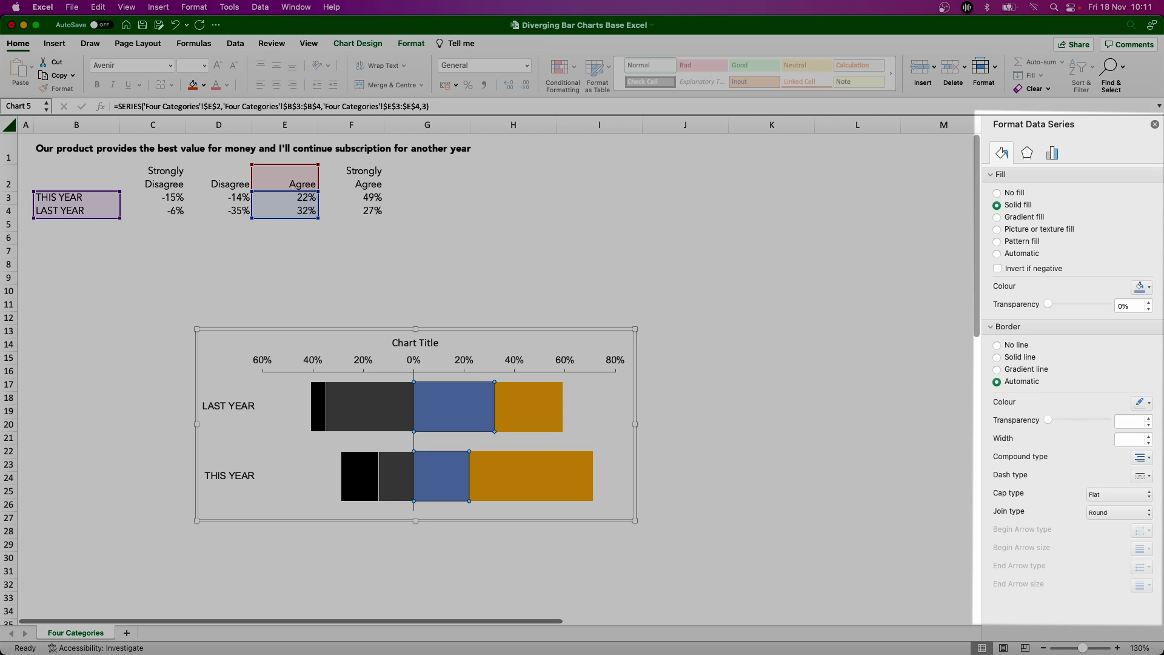
left_click(1140, 403)
left_click(1055, 436)
Step: Format the Strongly Agree series with a solid blue fill and a white border
left_click(528, 407)
left_click(1140, 287)
left_click(1099, 321)
left_click(1140, 403)
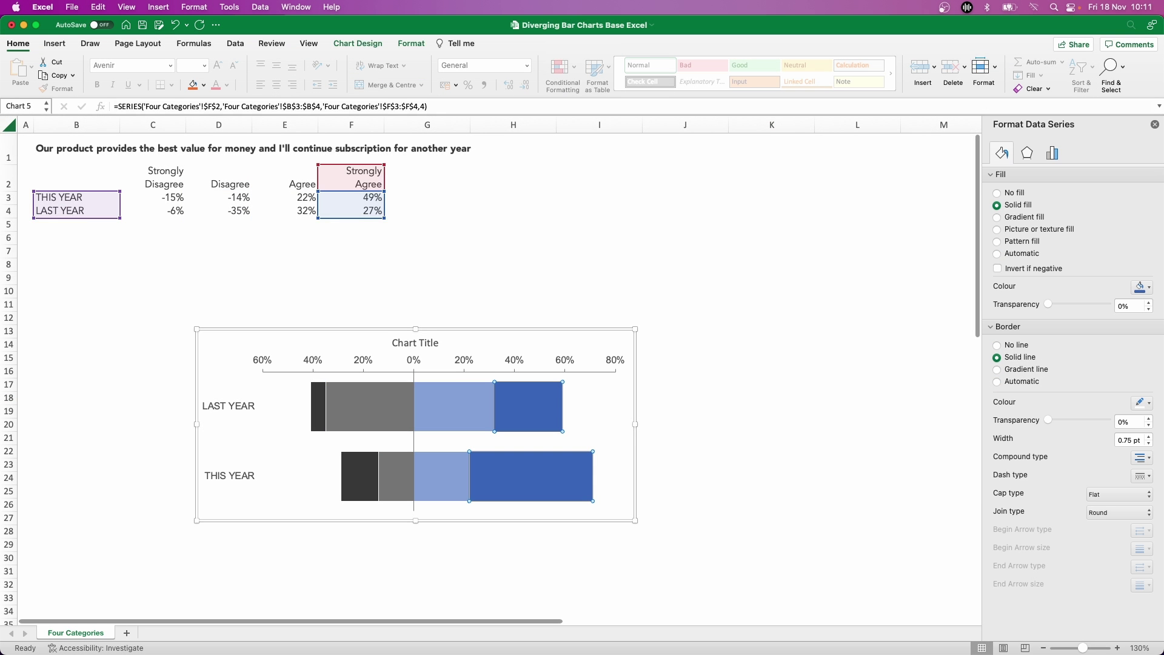
left_click(772, 399)
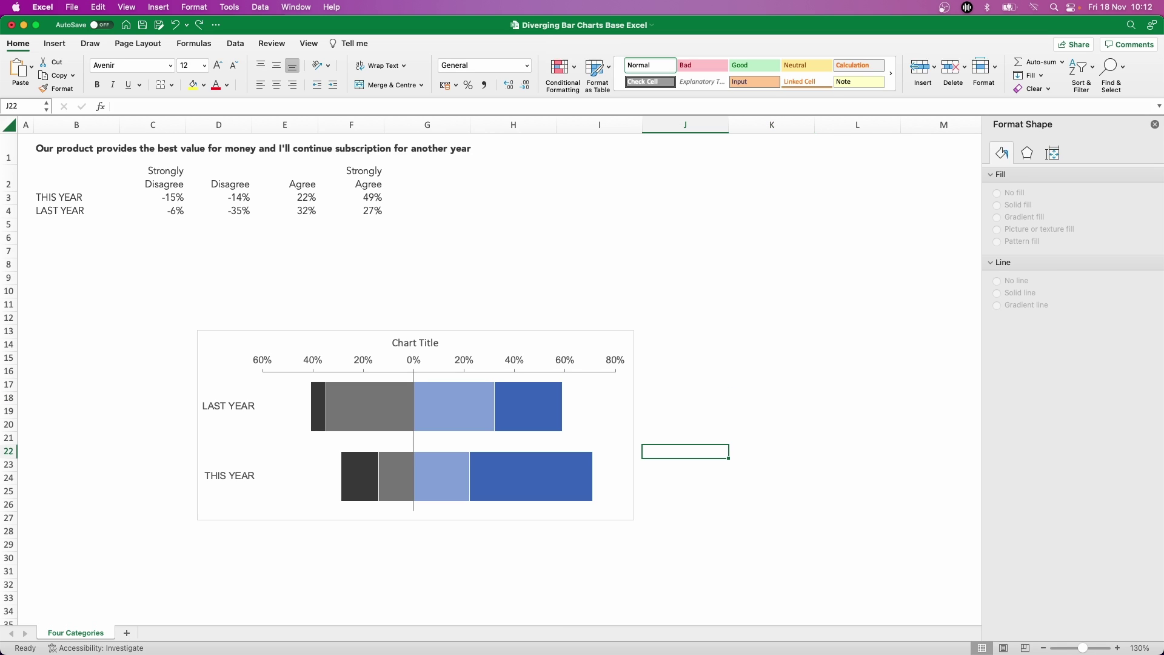
Step: Delete the chart's title placeholder and remove the border line around the chart area
left_click(416, 343)
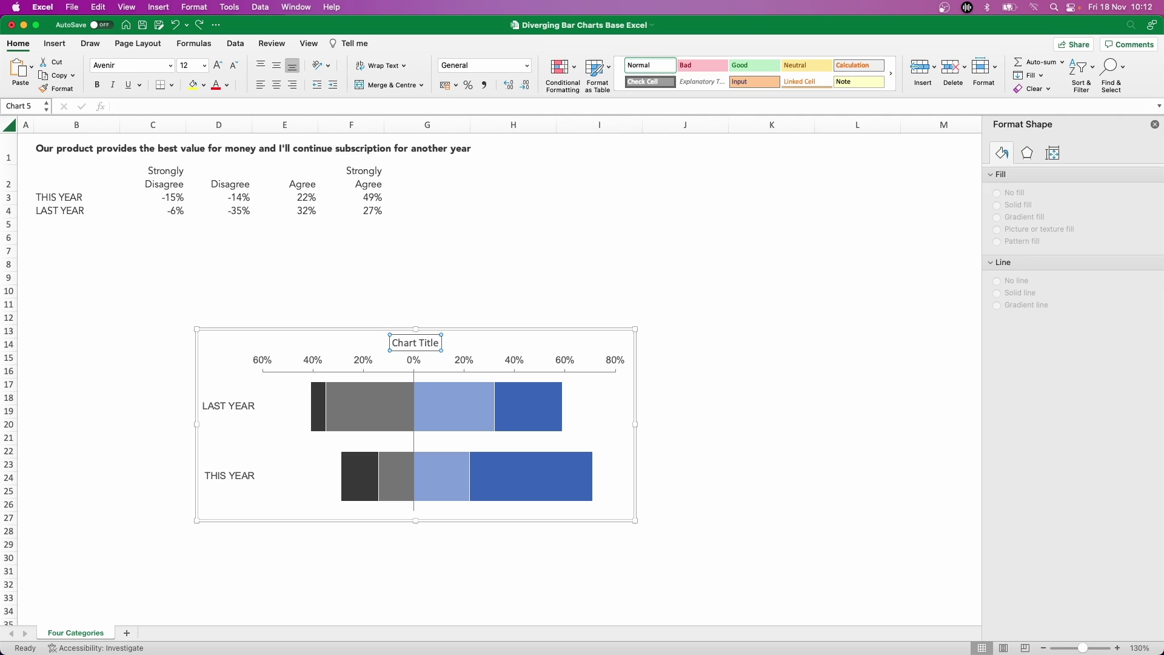
key("Delete")
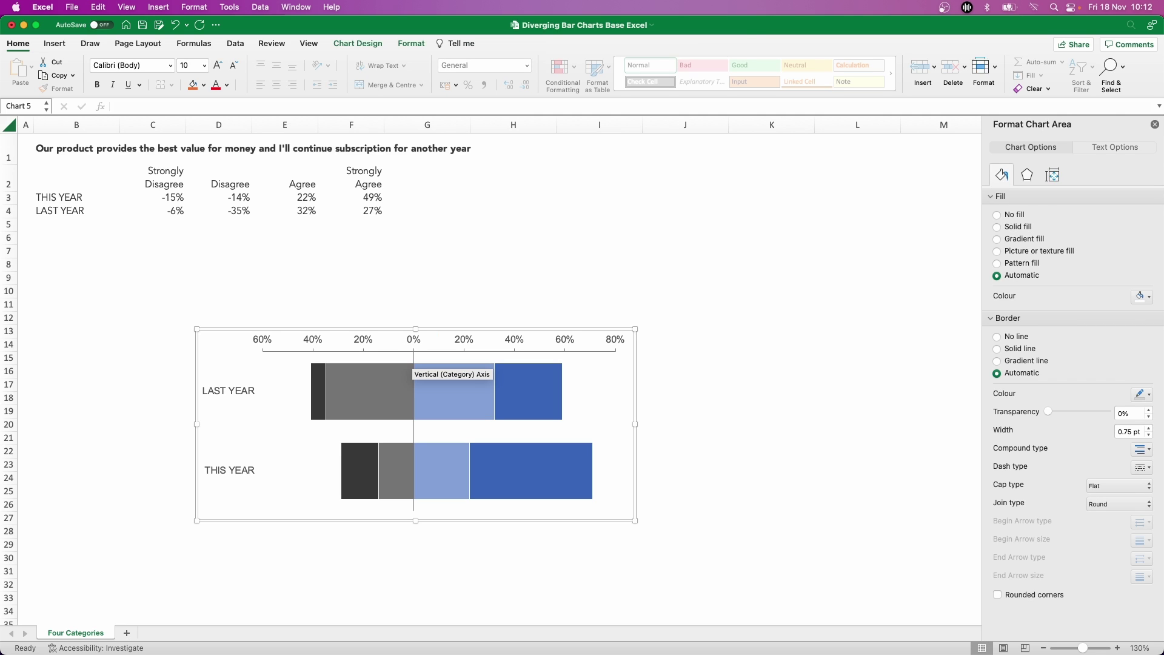
right_click(585, 382)
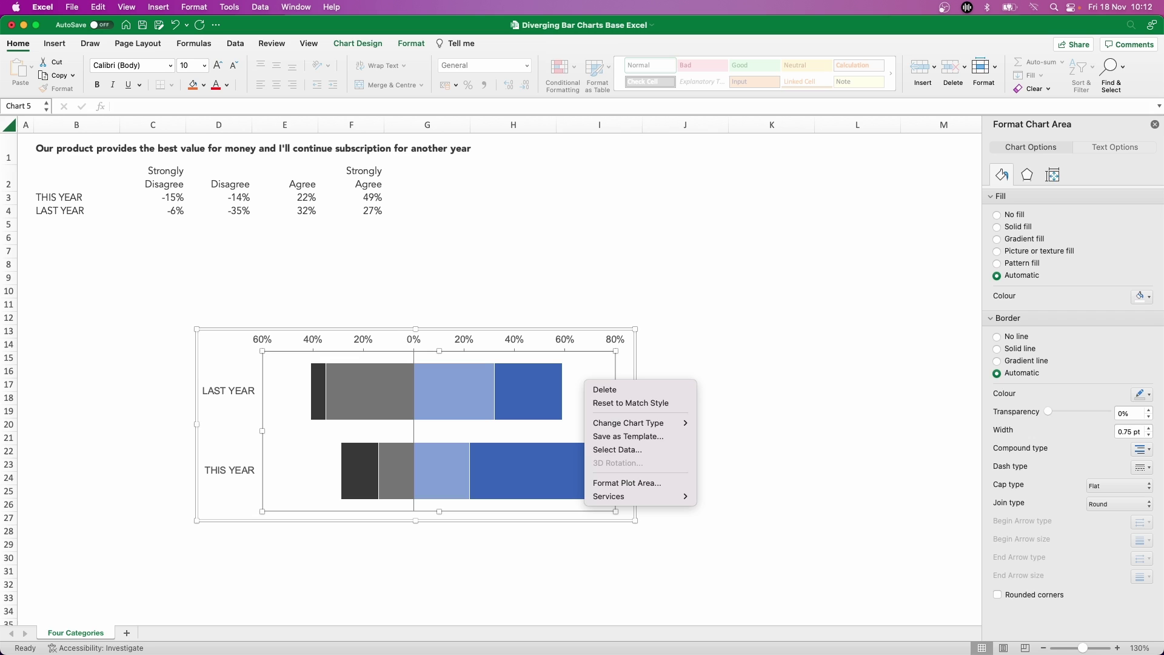
right_click(631, 327)
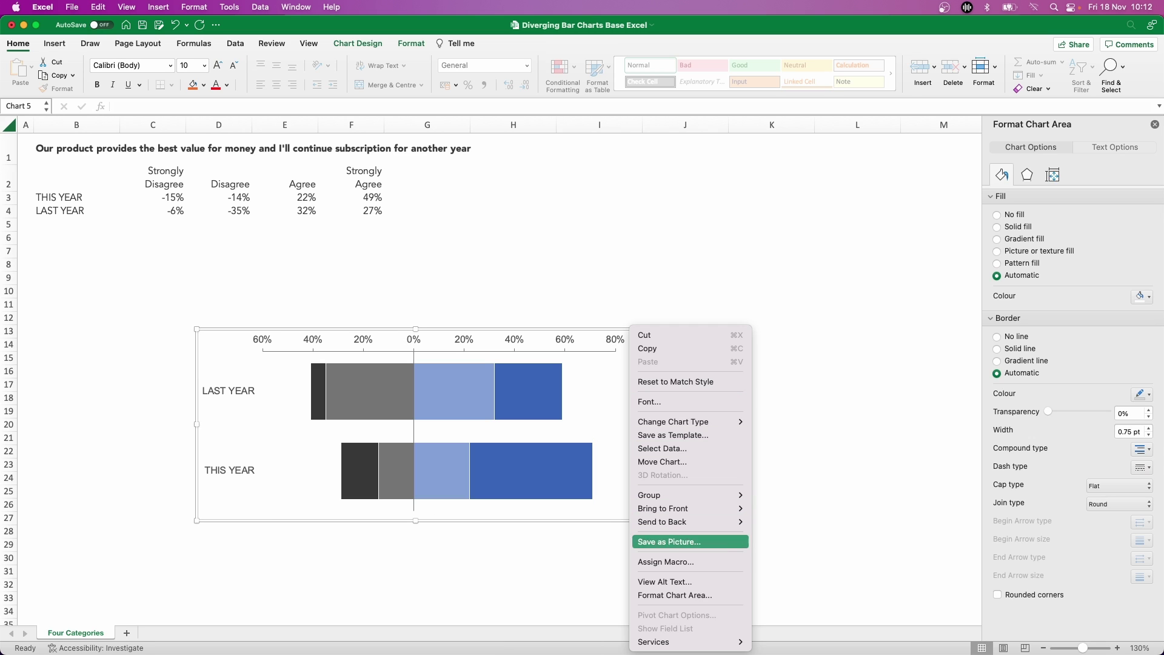
left_click(675, 596)
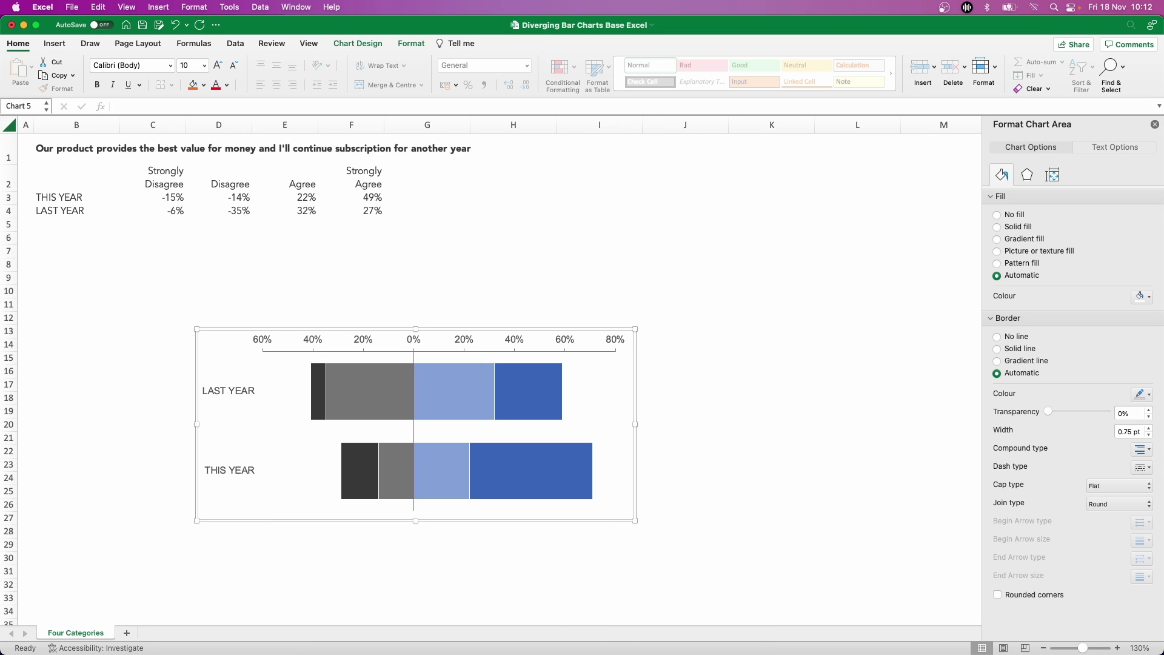
left_click(997, 336)
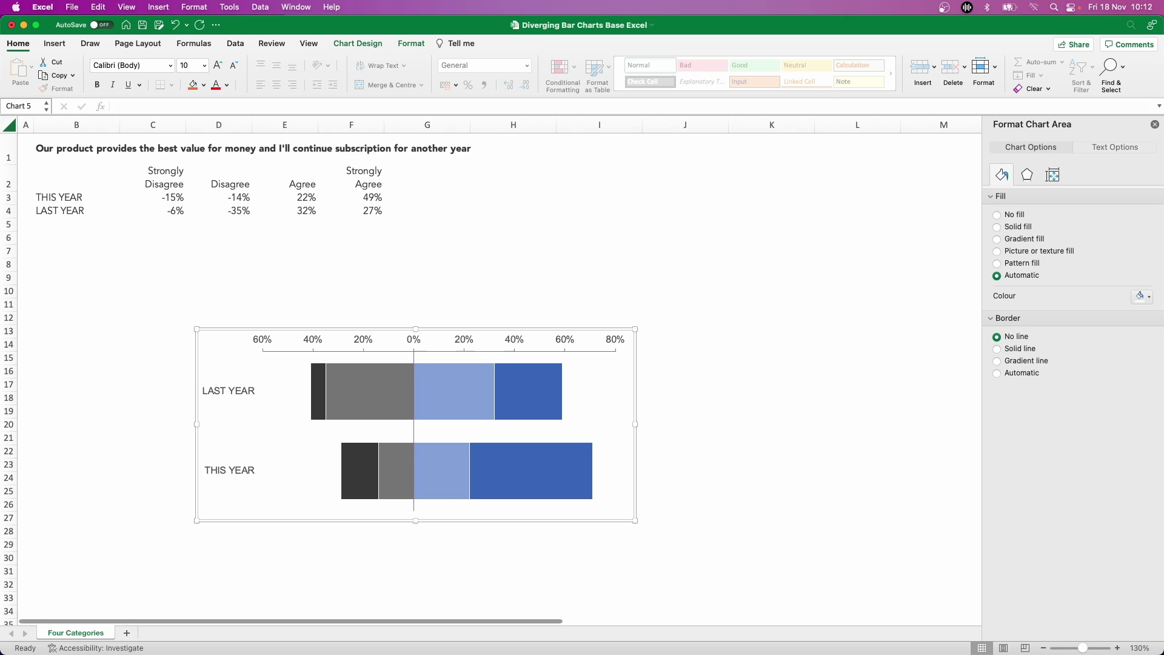
left_click(685, 305)
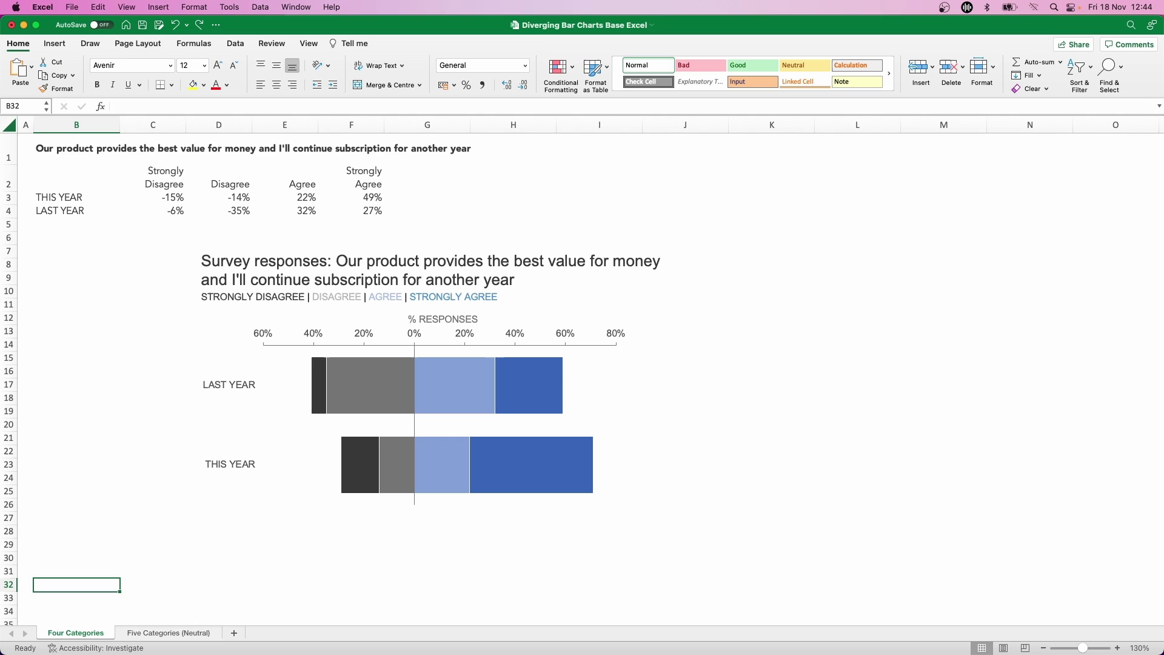
Step: Add data labels to the Agree series in the four-category chart
left_click(455, 386)
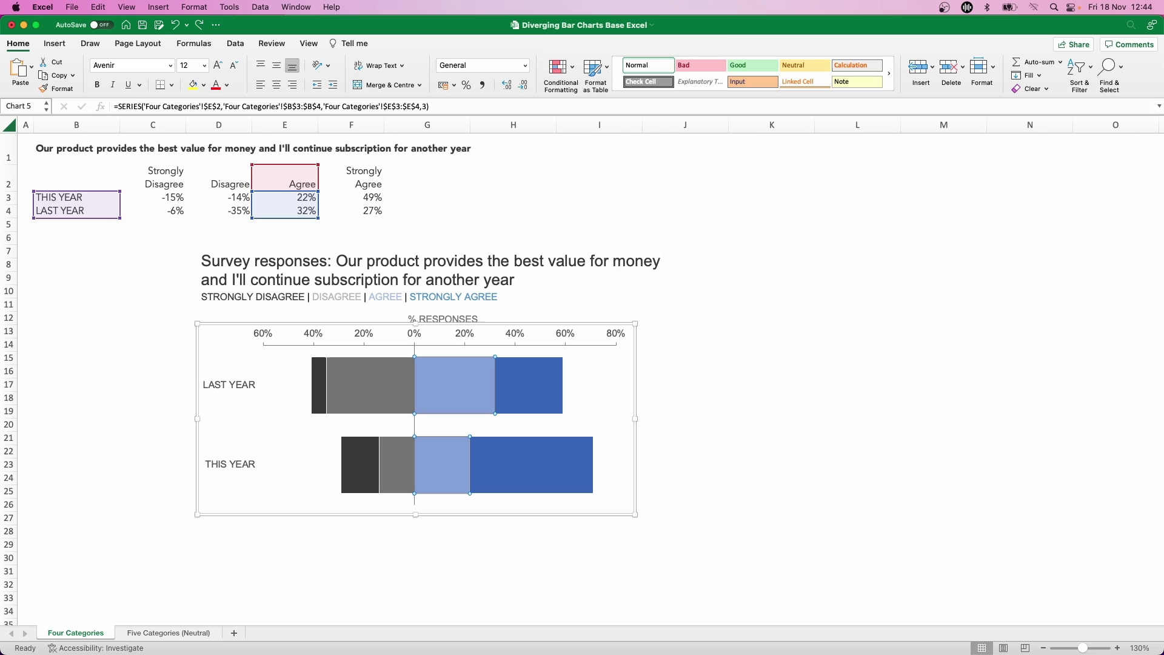
right_click(452, 391)
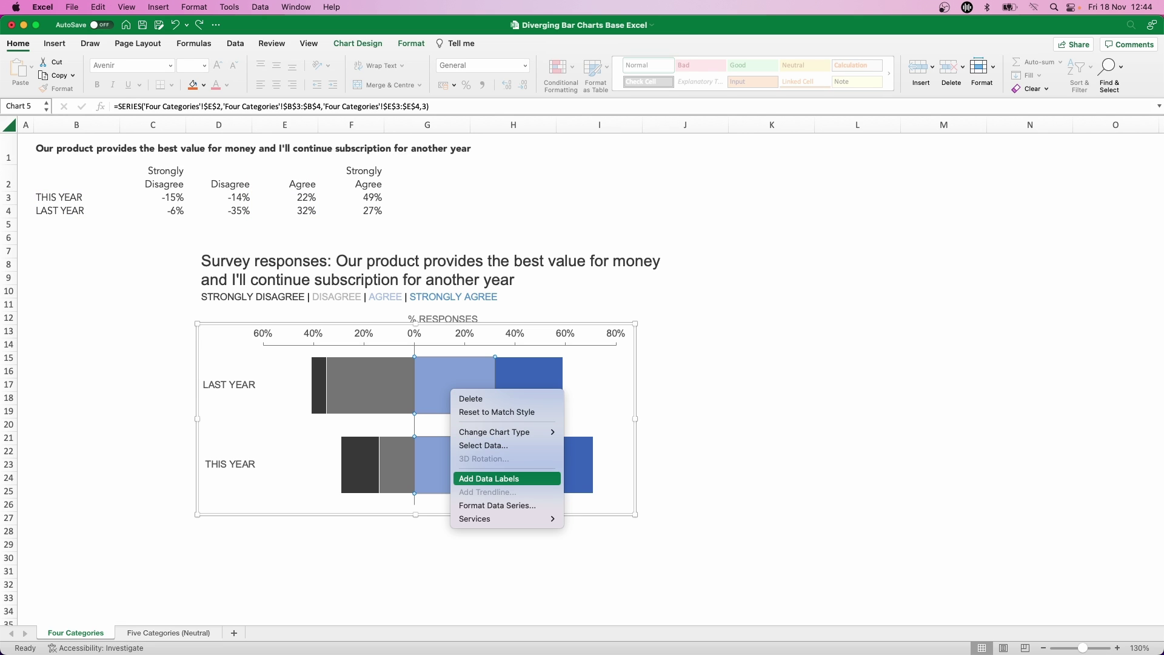
left_click(489, 478)
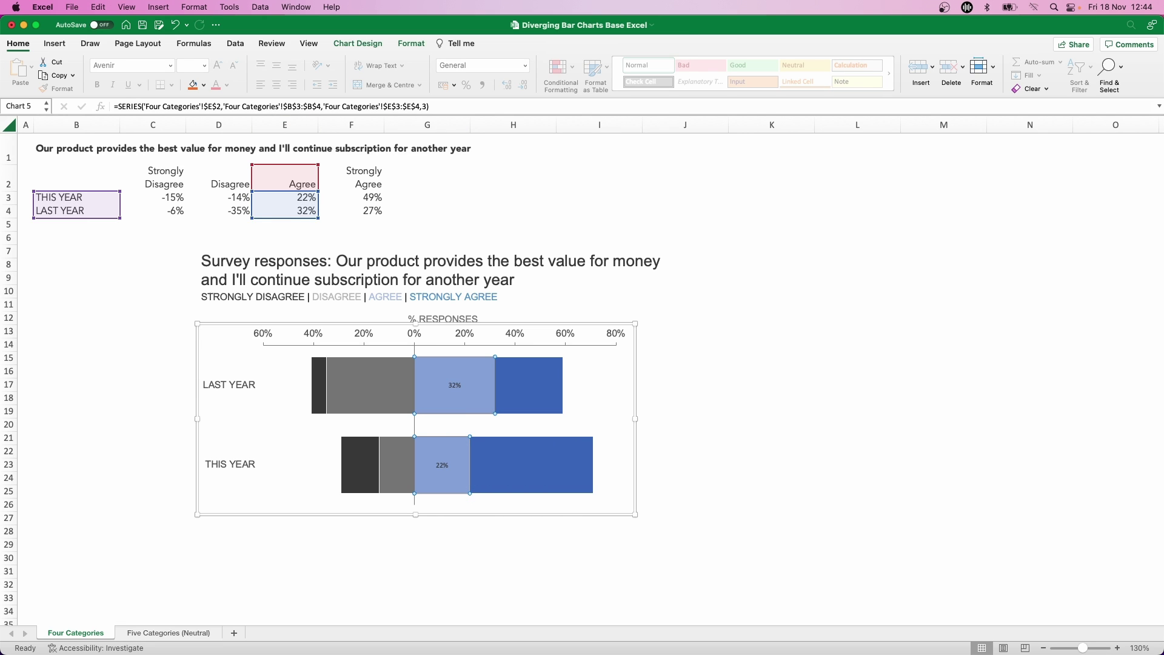
Step: Format the Agree series' data labels as bold white Arial at size 12
left_click(442, 465)
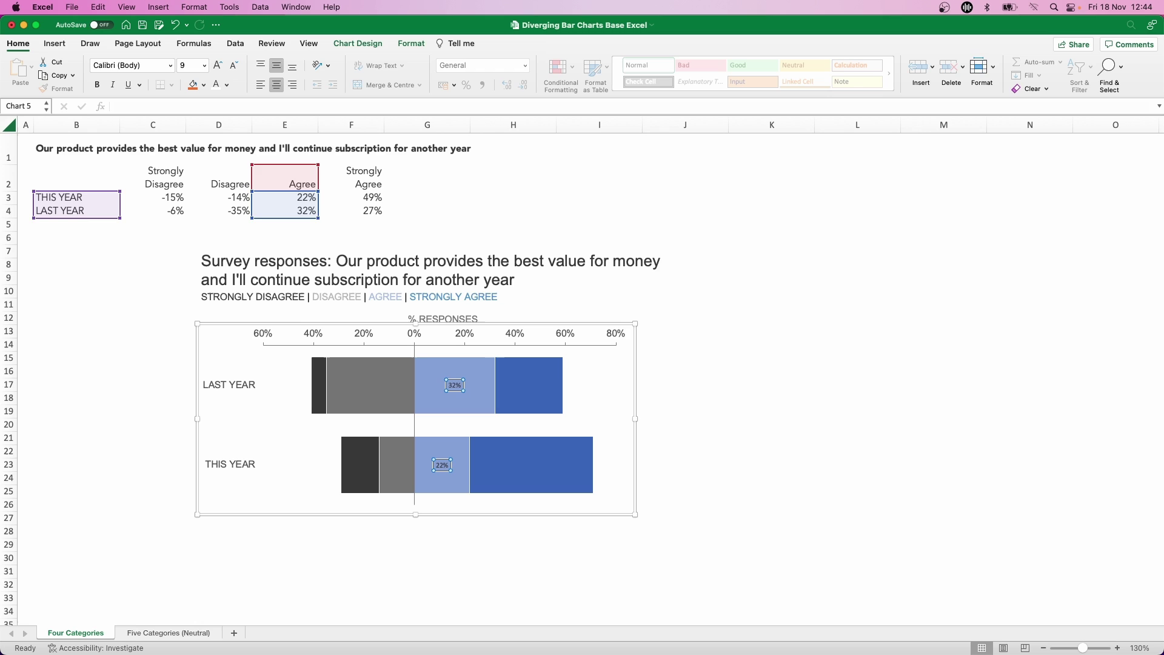
left_click(128, 66)
type("AArial")
key("Tab")
type("12")
key("Tab")
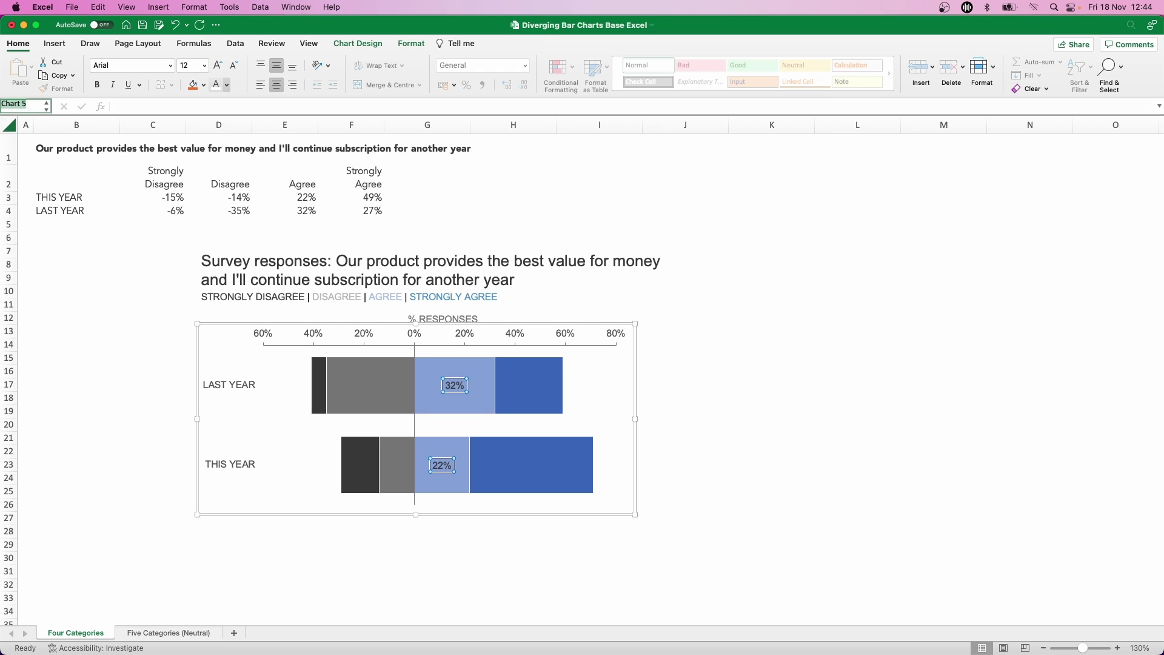
left_click(216, 85)
left_click(599, 572)
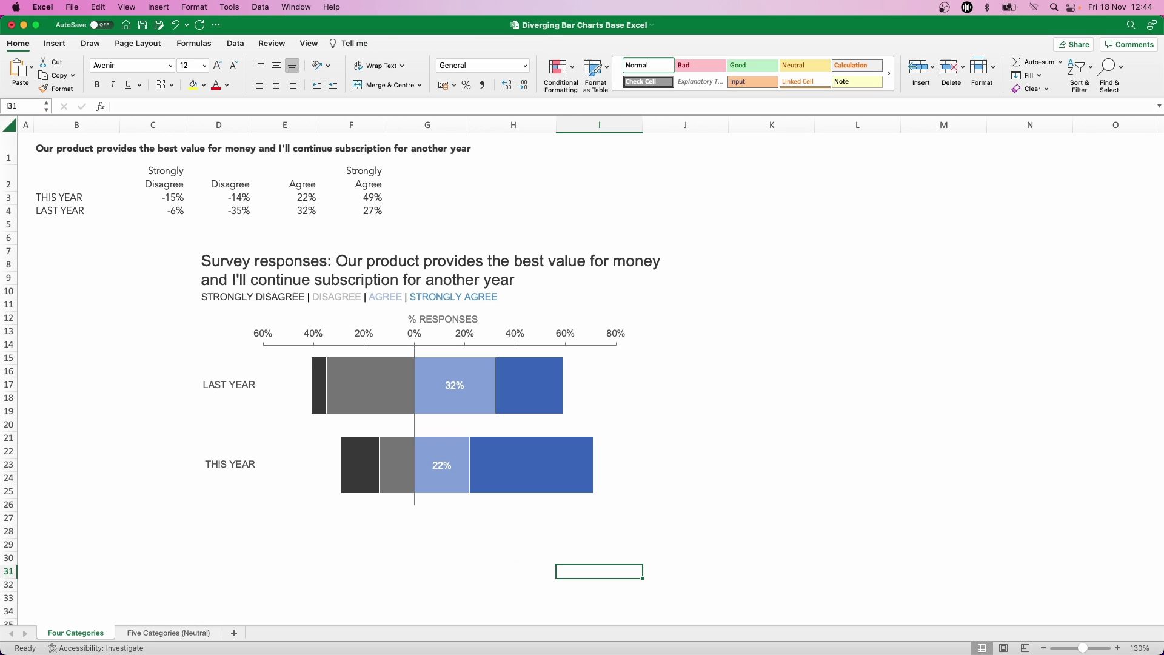
Step: Add data labels to the Disagree series of the chart
left_click(374, 382)
right_click(373, 382)
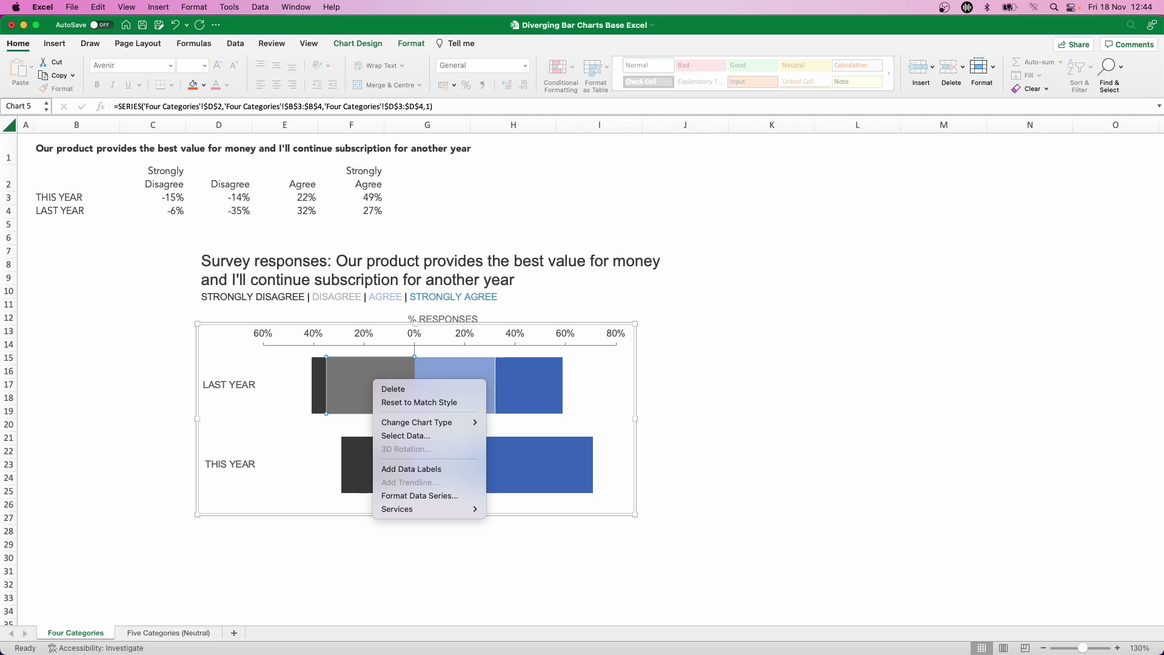
left_click(411, 468)
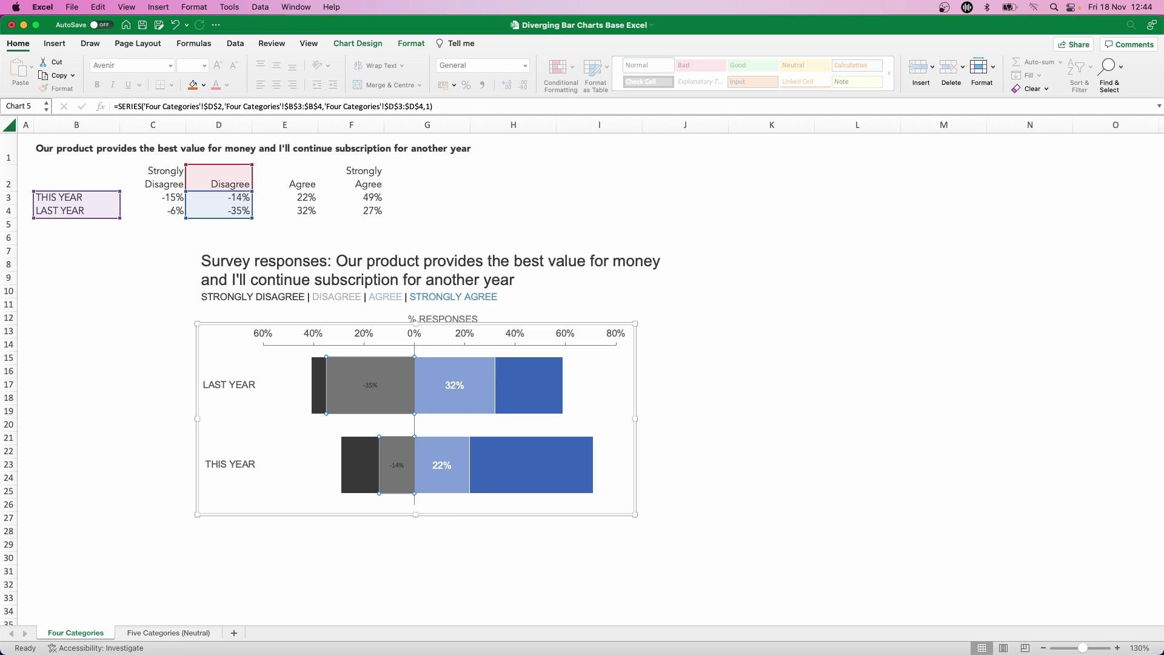
Step: Format the Disagree series' data labels as bold white Arial at size 12
left_click(370, 385)
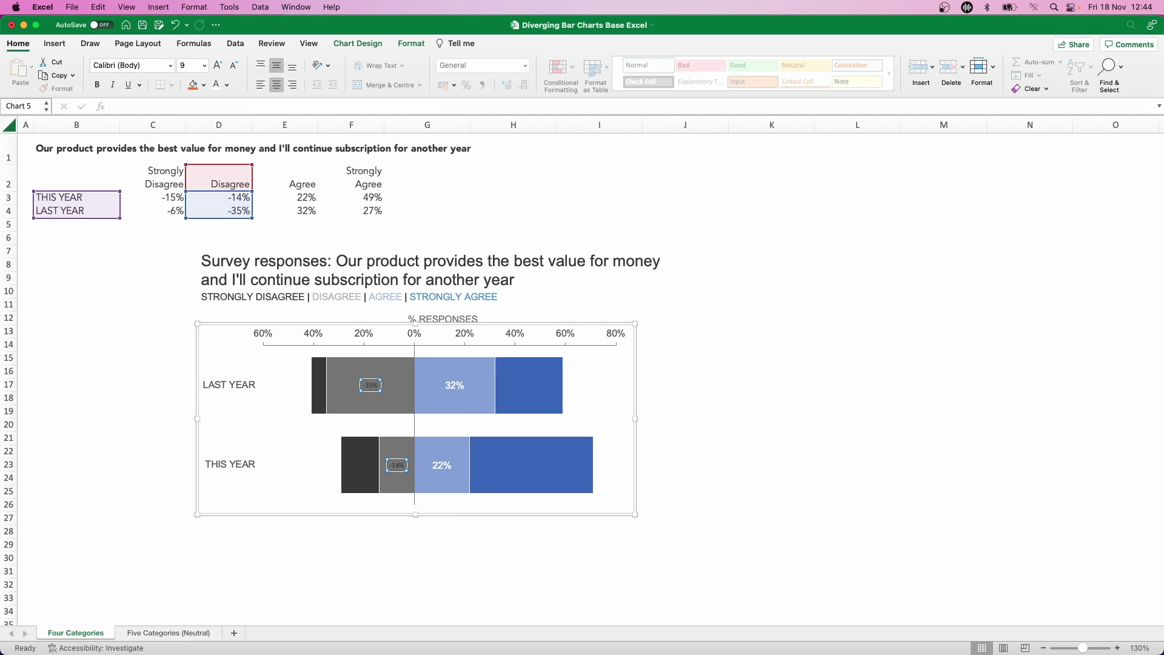
left_click(126, 65)
type("Arial")
key("Tab")
type("12")
key("Return")
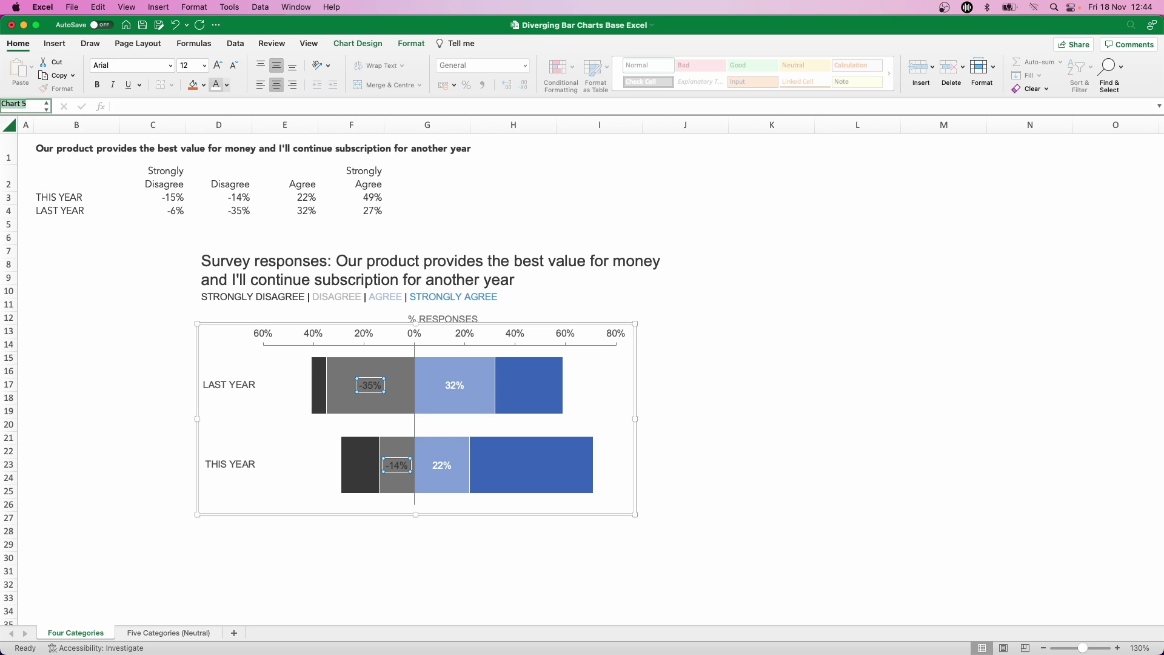
left_click(217, 84)
left_click(351, 585)
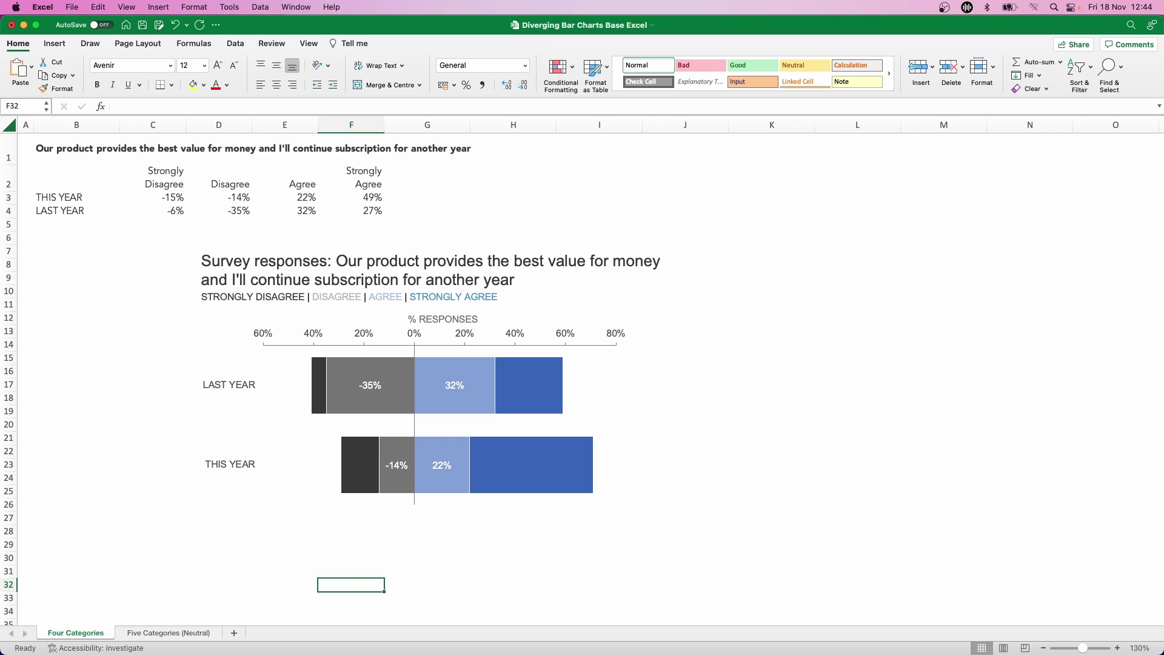
Step: Set the number category of the Disagree series' data labels to Percentage
left_click(370, 386)
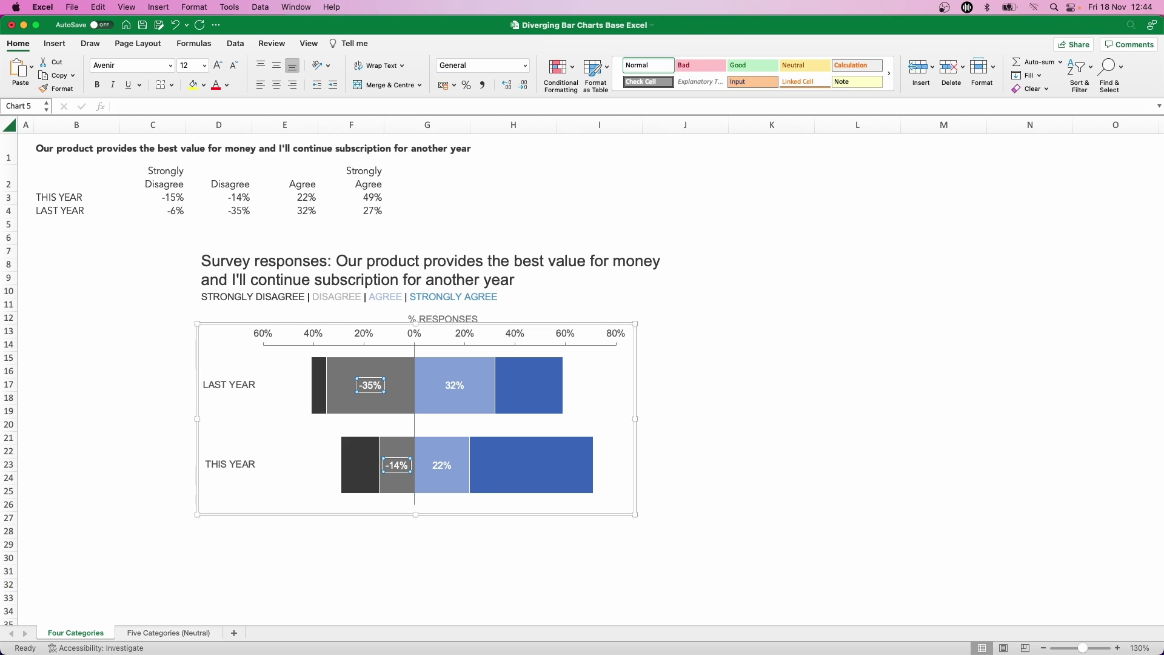
right_click(370, 384)
left_click(417, 506)
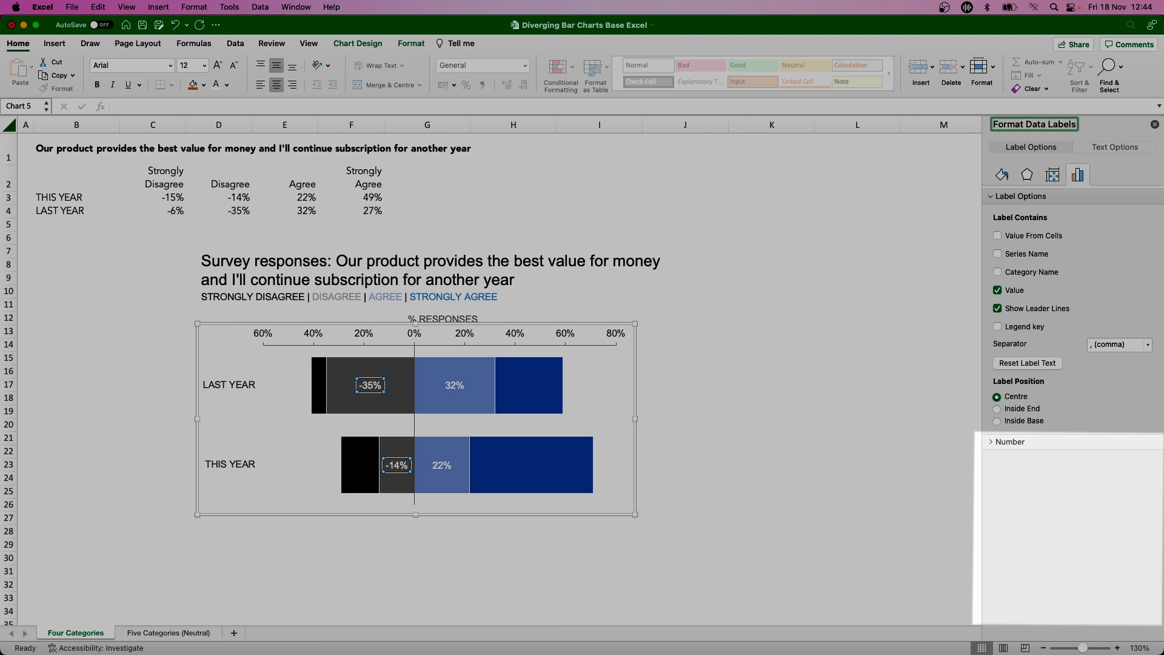
left_click(1010, 442)
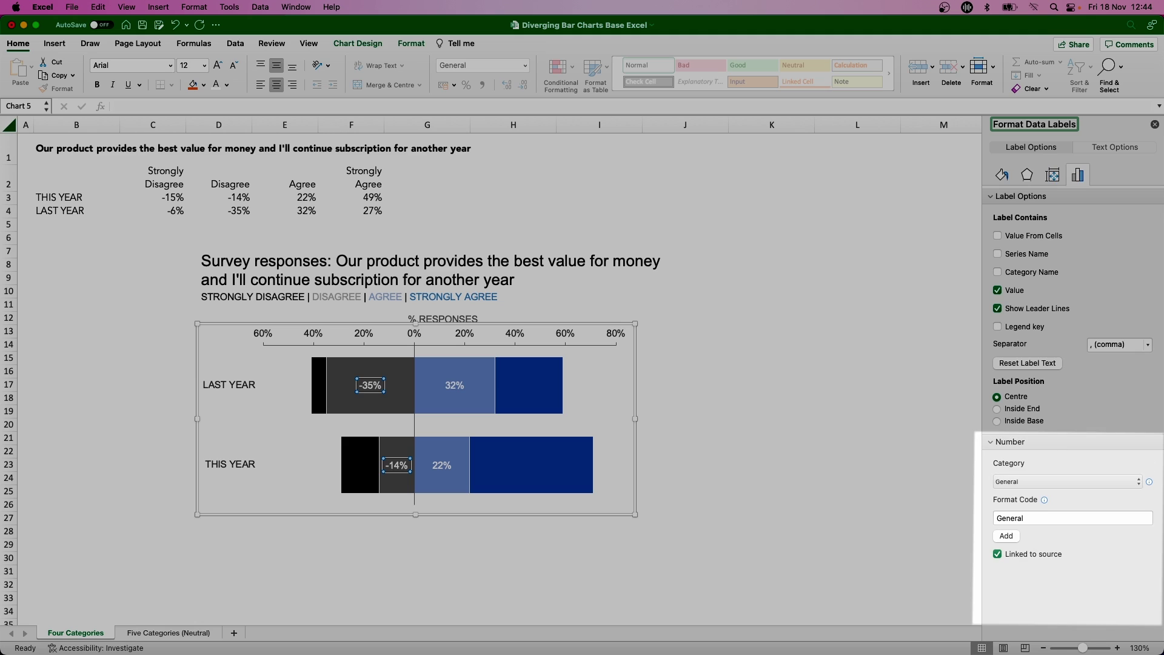
left_click(1068, 482)
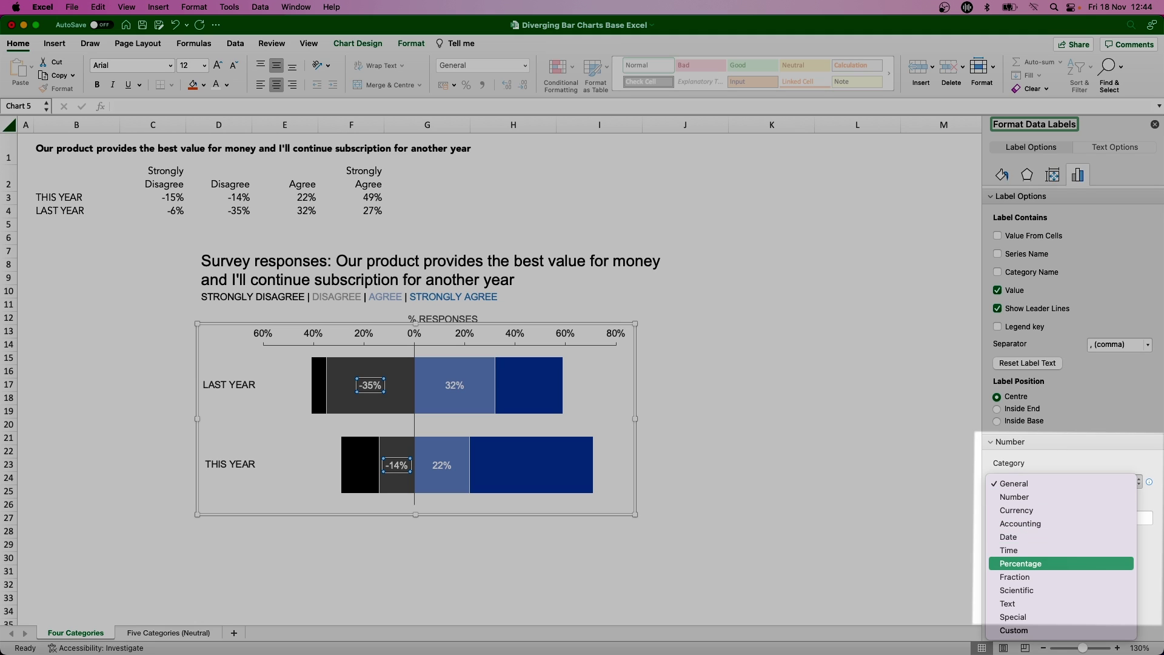
key("Return")
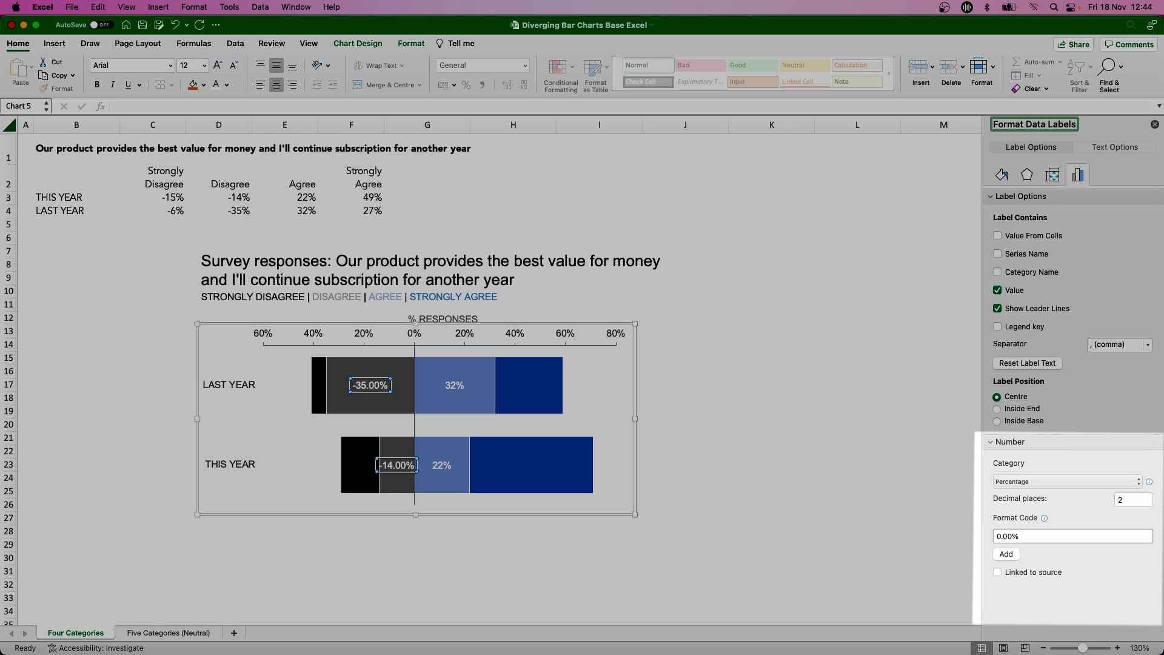
Step: Change the Disagree data labels' format code to 0%;0% so negative values carry no minus sign
left_click(1012, 536)
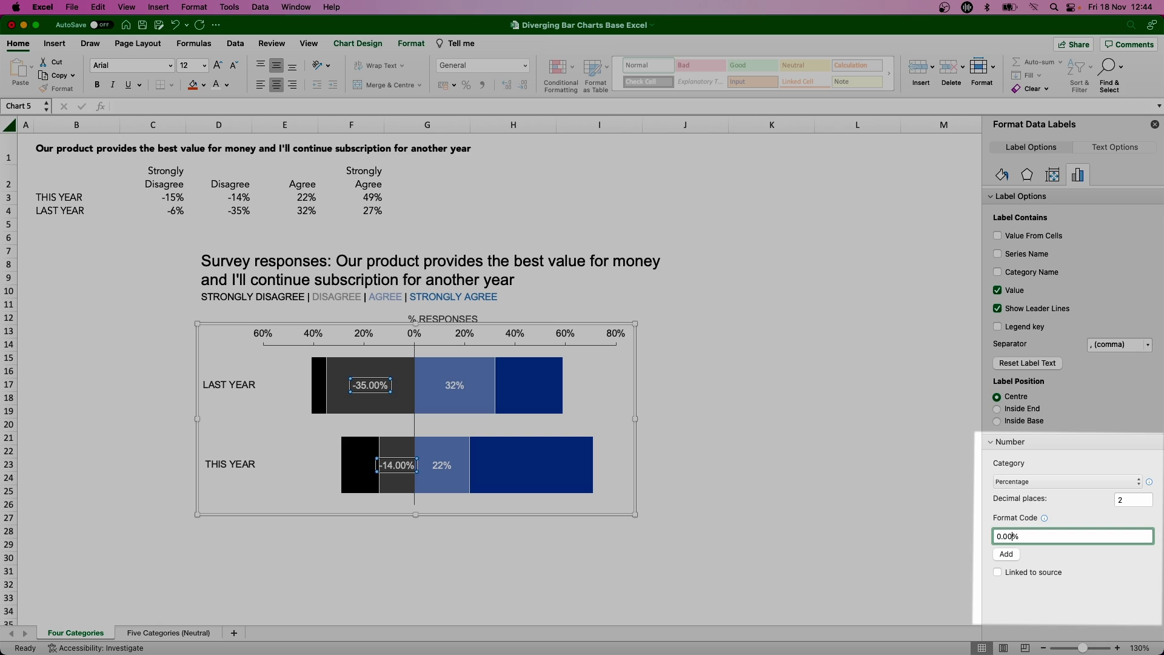
key("BackSpace")
key("BackSpace")
key("BackSpace")
type(";0%")
key("Return")
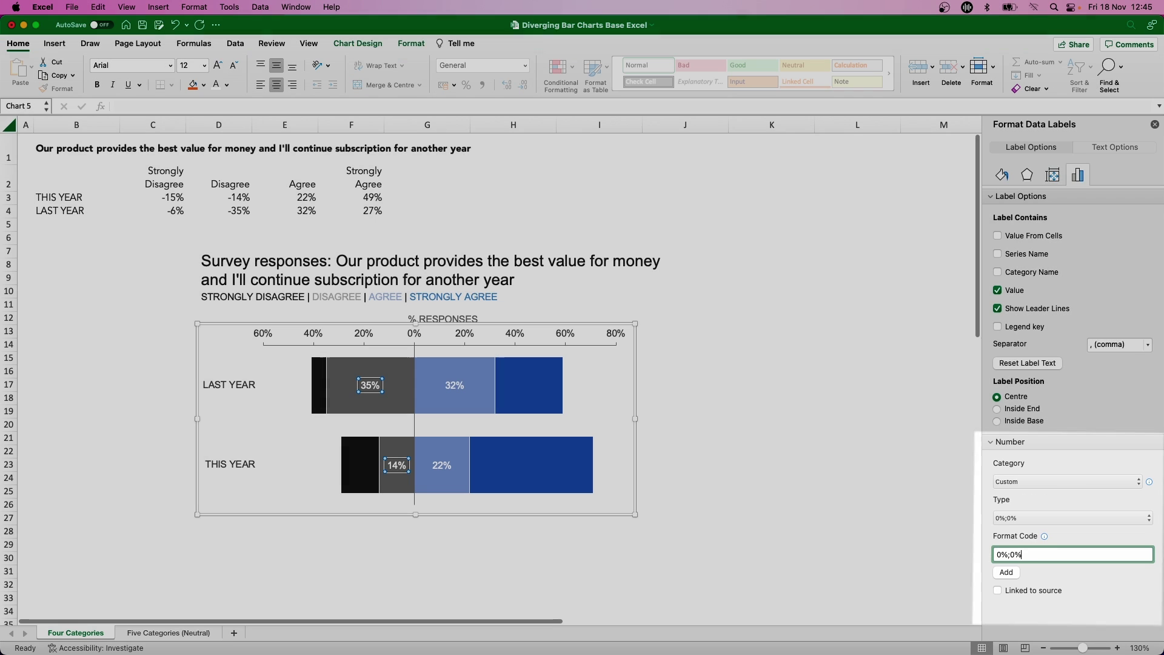
left_click(153, 585)
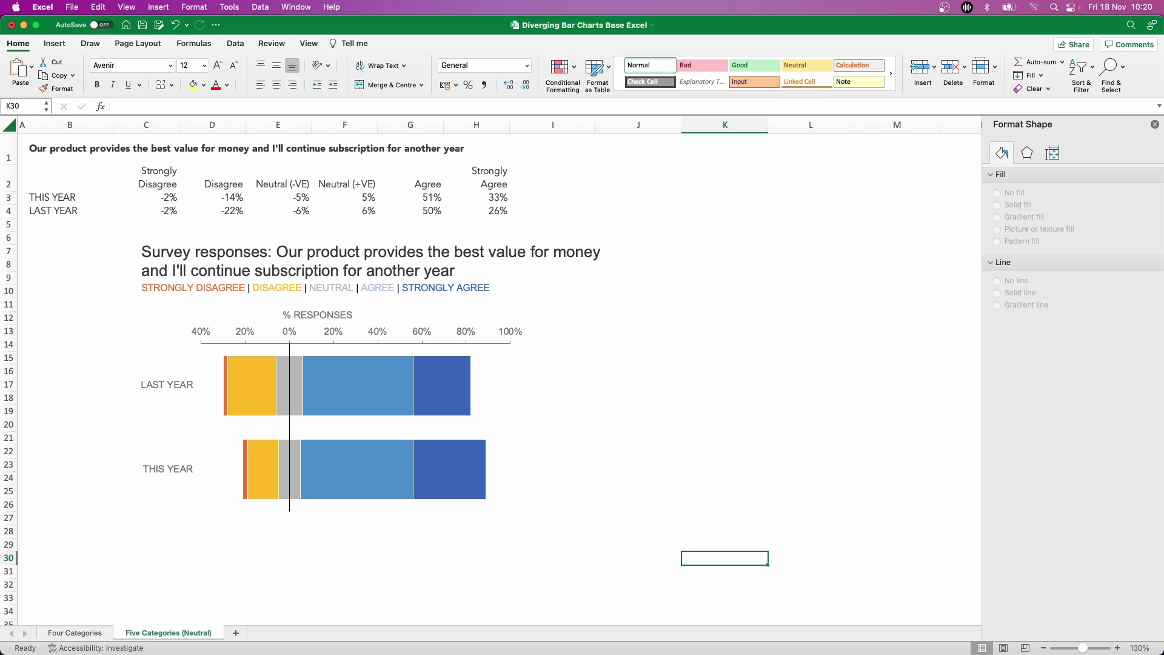
Step: Select the Neutral (-VE) and Neutral (+VE) data in E2:F4 on the Five Categories (Neutral) sheet to examine it against the chart
left_click_drag(278, 182, 348, 211)
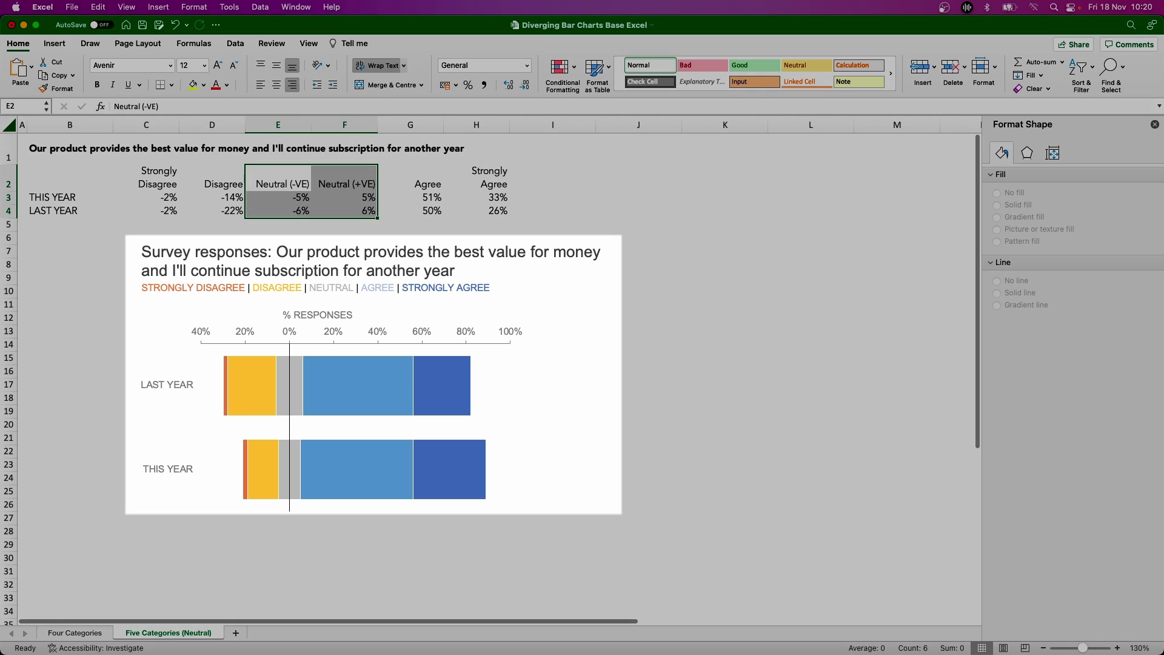
mouse_move(464, 364)
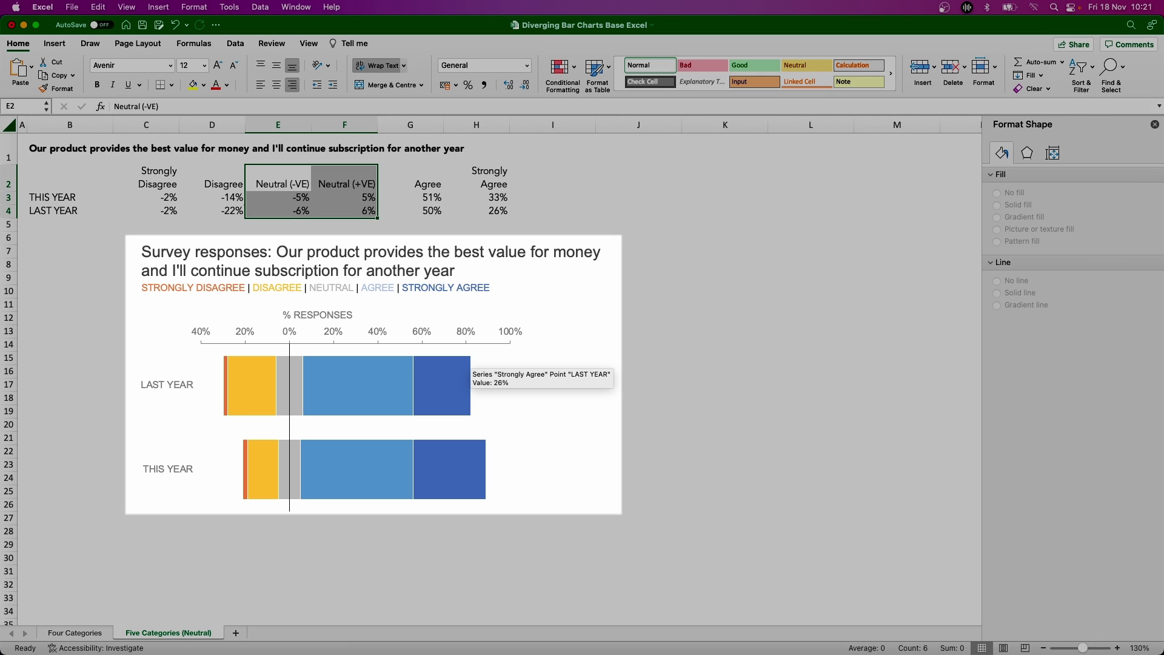